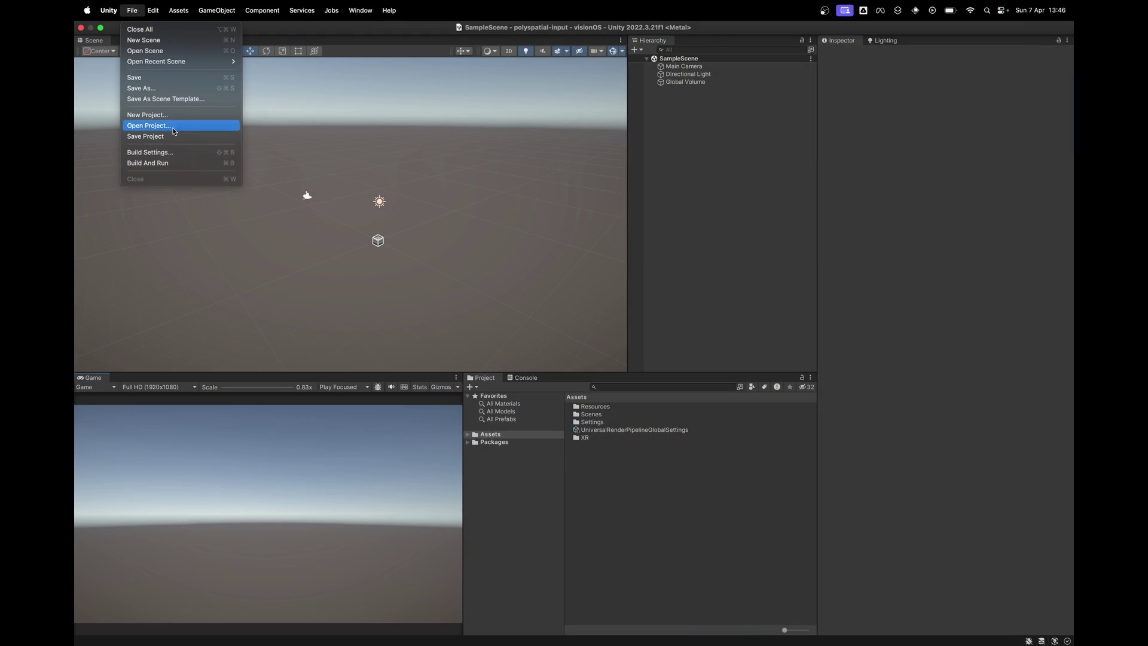
Confirm the visionOS Target SDK in Build Settings is Device SDK.
left_click(178, 154)
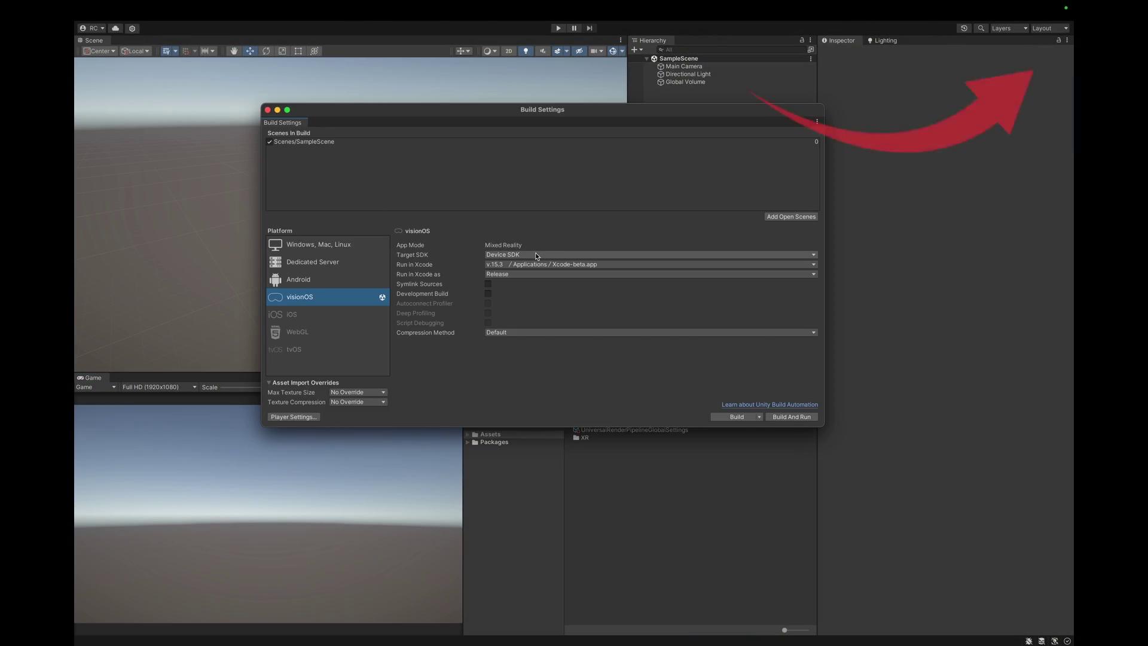
left_click(502, 256)
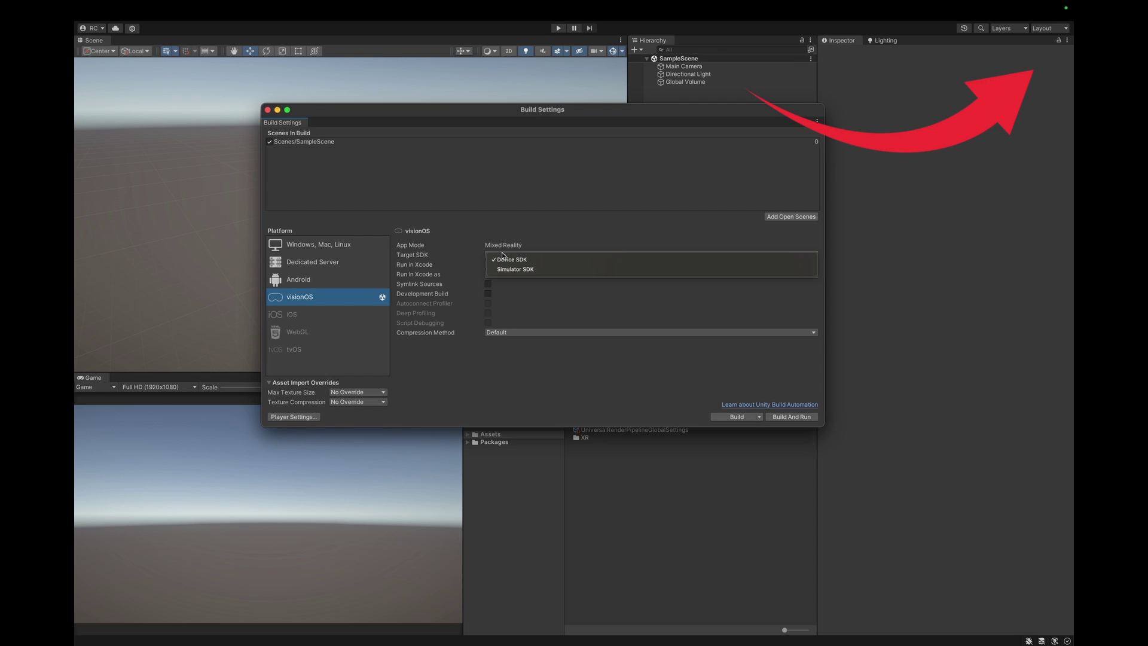
left_click(513, 260)
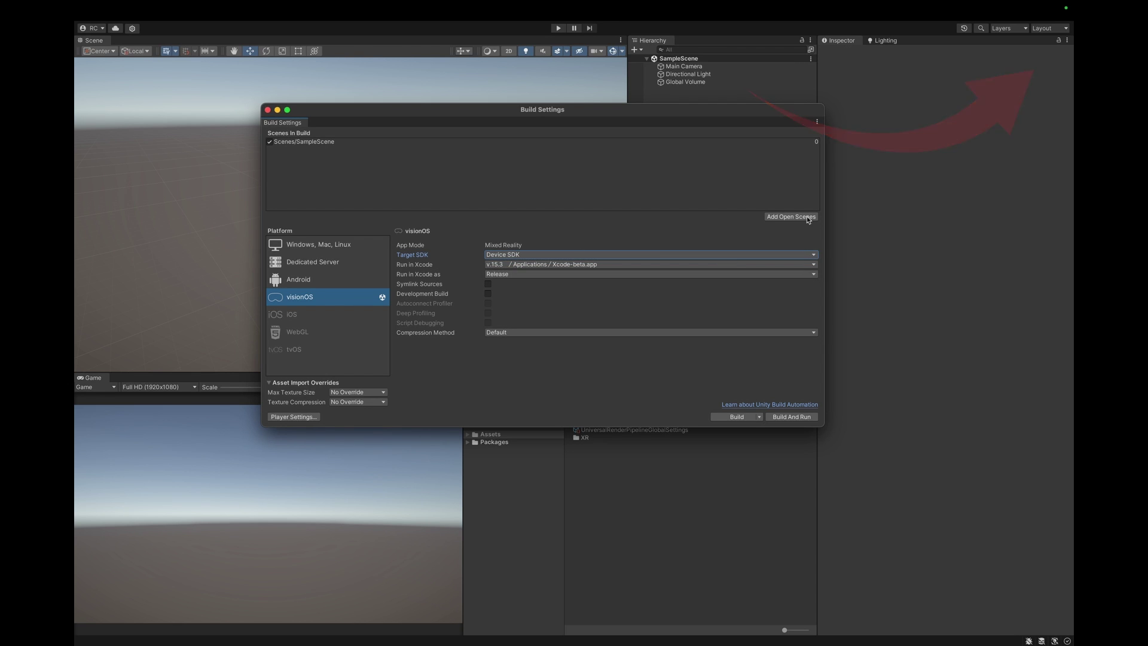
left_click(268, 110)
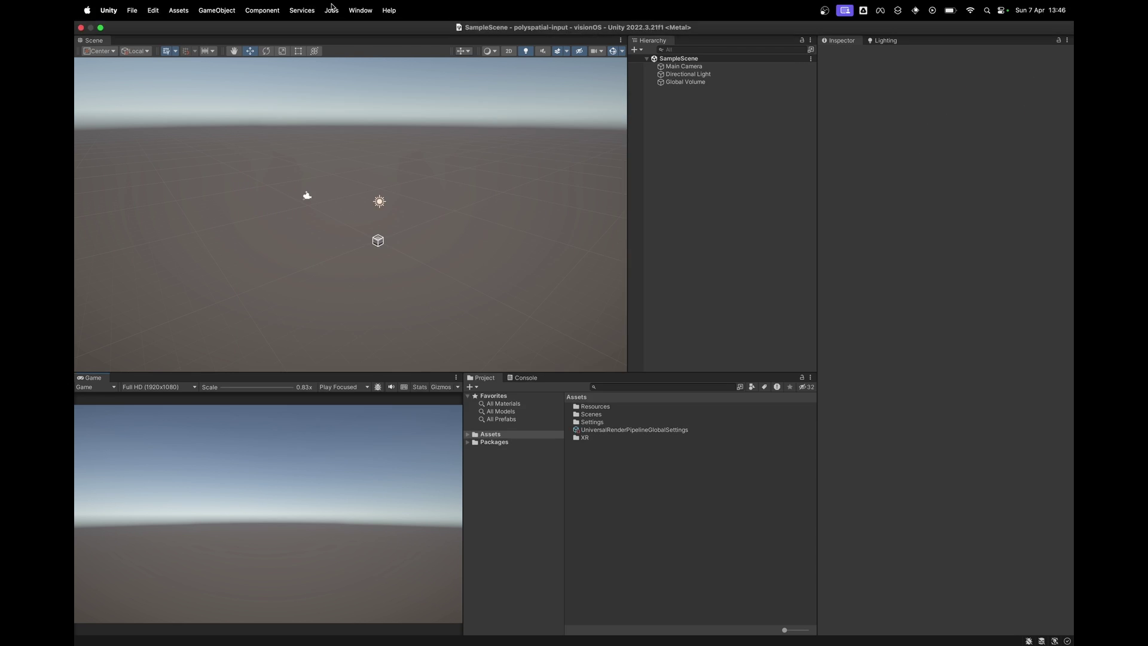
Import PolySpatial's Play to Device Input Settings and Unity PolySpatial Samples samples.
left_click(365, 12)
left_click(403, 154)
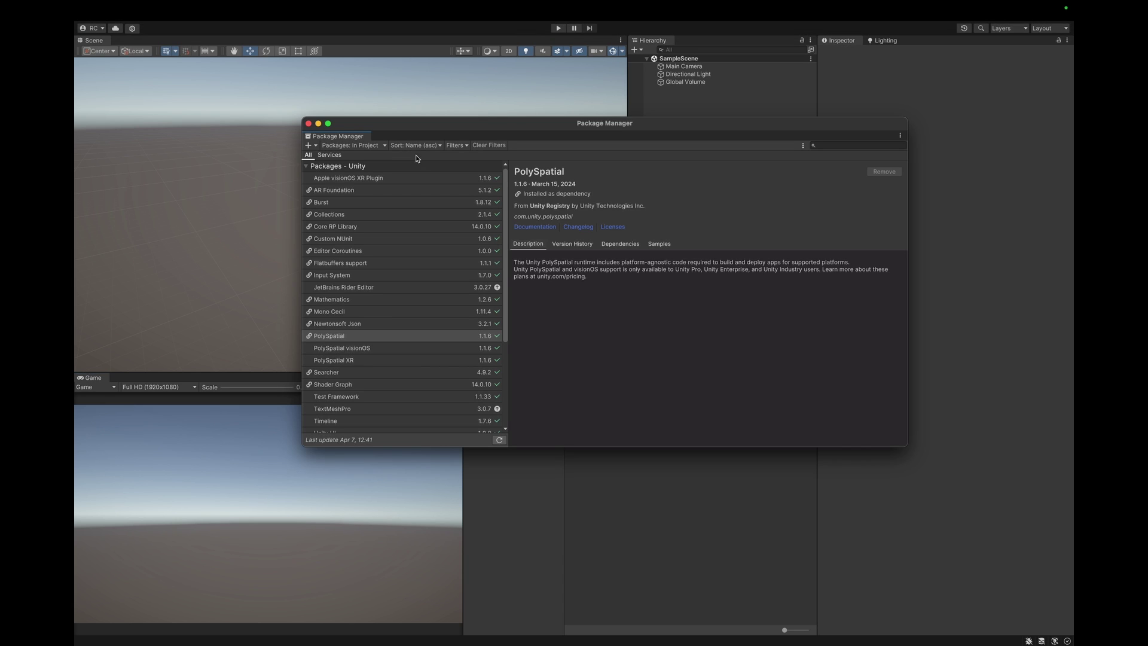
left_click(666, 245)
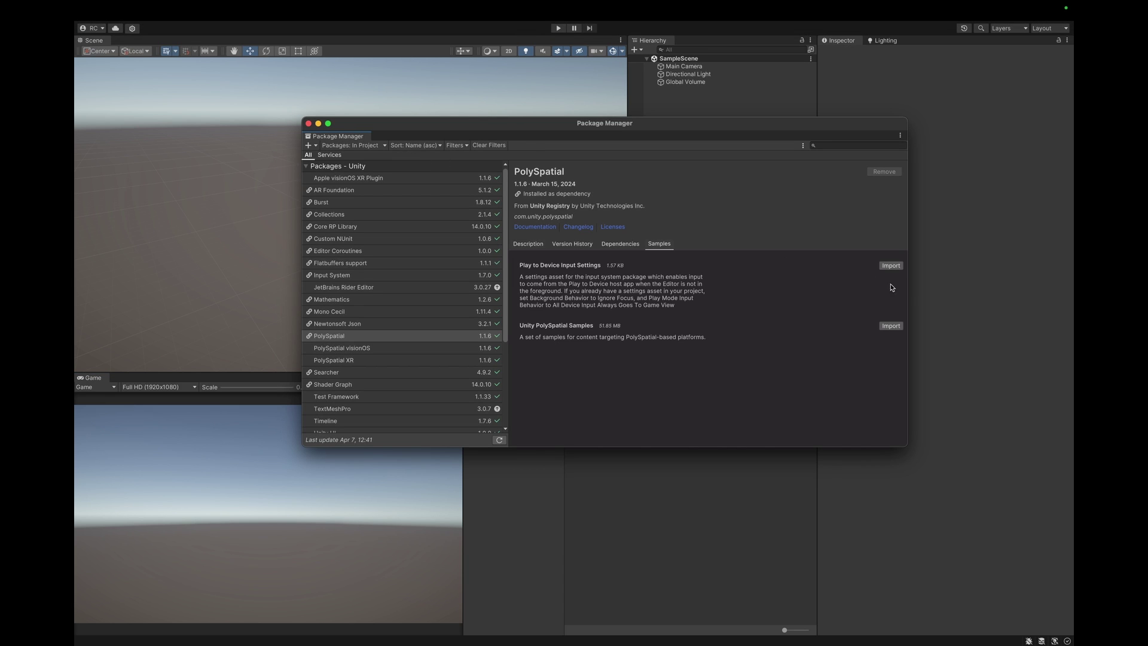
left_click(889, 266)
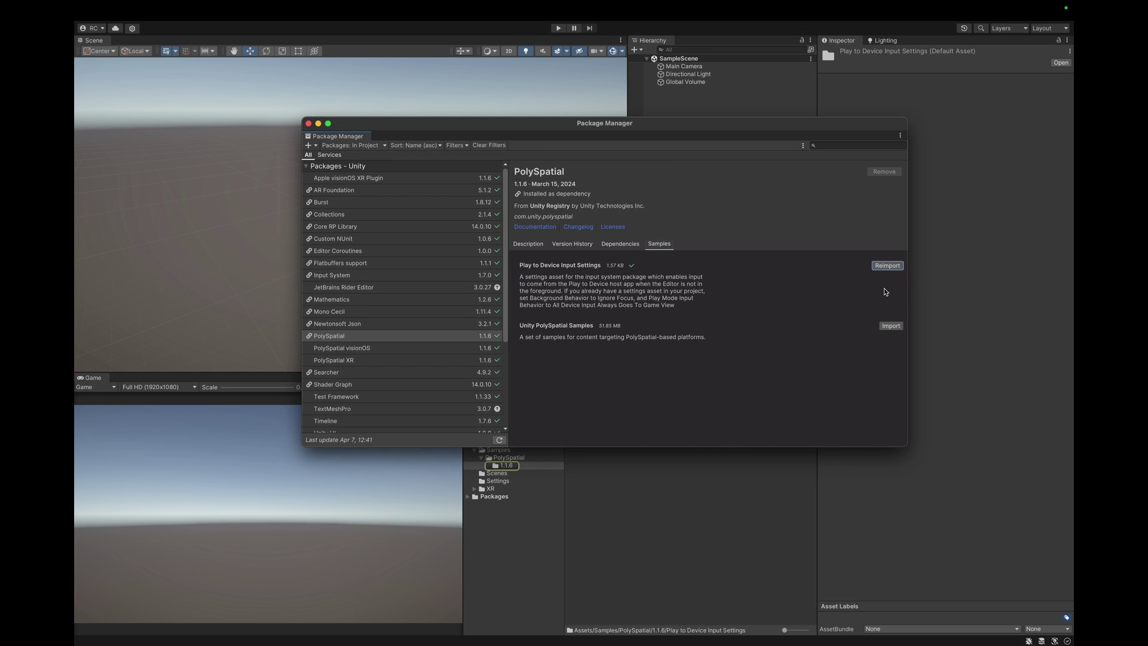
left_click(891, 326)
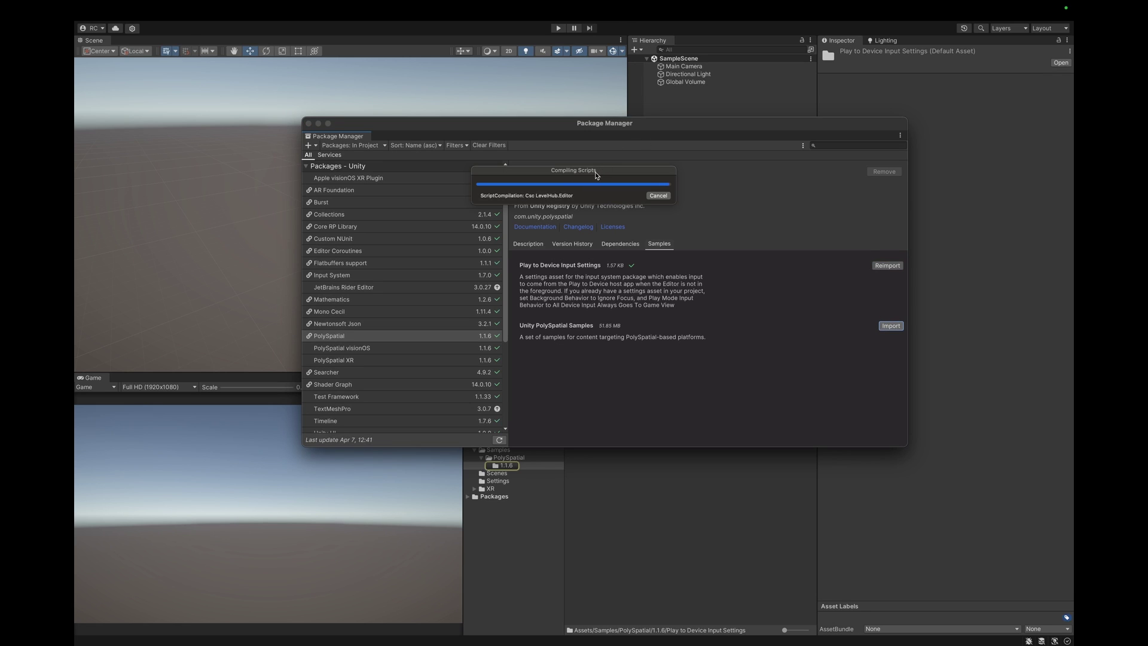
Open the PolySpatial samples' Scenes folder and remove SampleScene from the build.
left_click(309, 124)
left_click(631, 398)
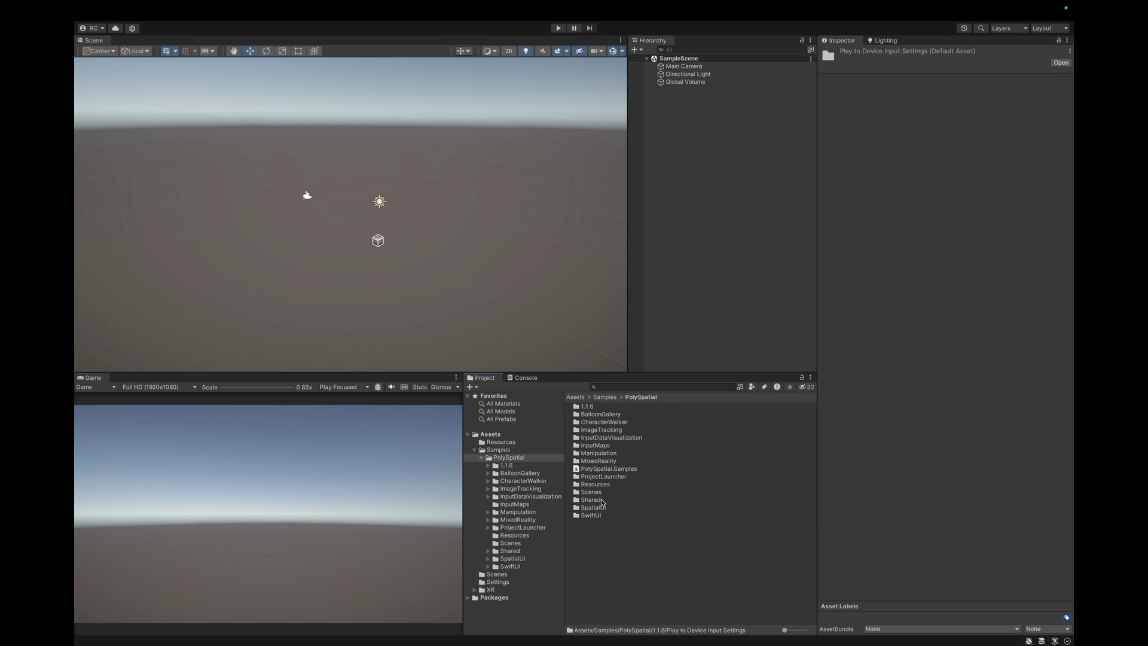
double_click(597, 492)
left_click(133, 11)
left_click(179, 155)
left_click_drag(514, 116, 417, 65)
left_click(431, 97)
key("Delete")
Add all 11 PolySpatial sample scenes to the Scenes In Build list.
left_click(601, 406)
left_click(595, 485)
left_click(601, 407, "shift")
left_click_drag(600, 407, 496, 146)
left_click(353, 136)
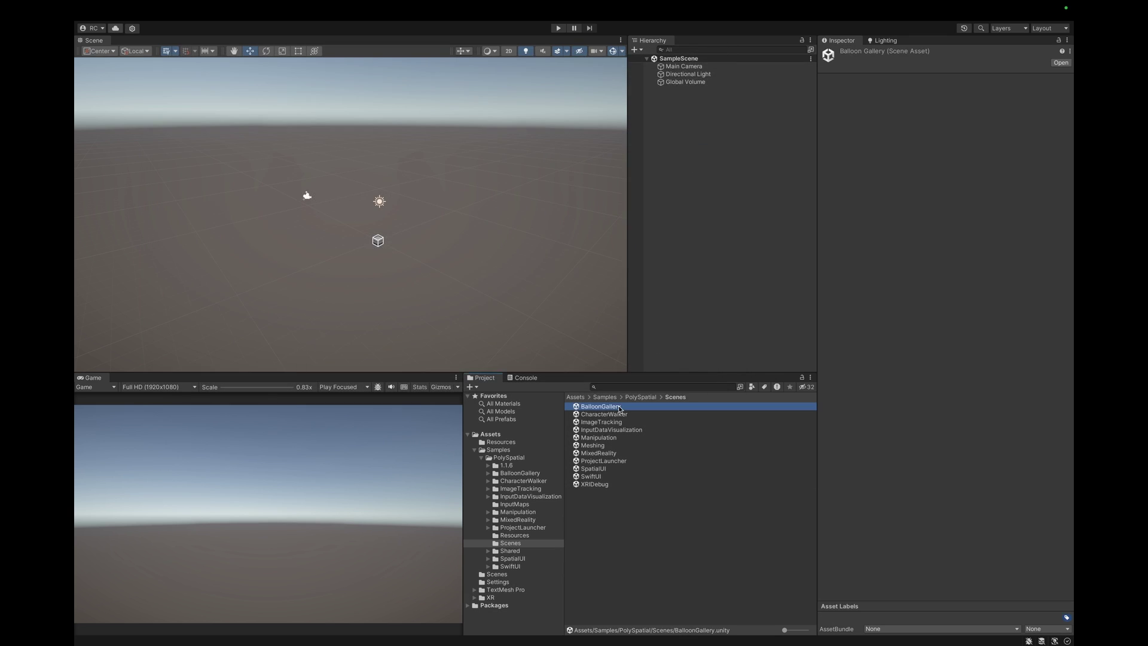
Open the BalloonGallery scene and look around the balloon platform.
double_click(621, 409)
left_click_drag(454, 269, 545, 96, "alt")
scroll(359, 228, "up", 5)
left_click_drag(359, 227, 338, 194, "alt")
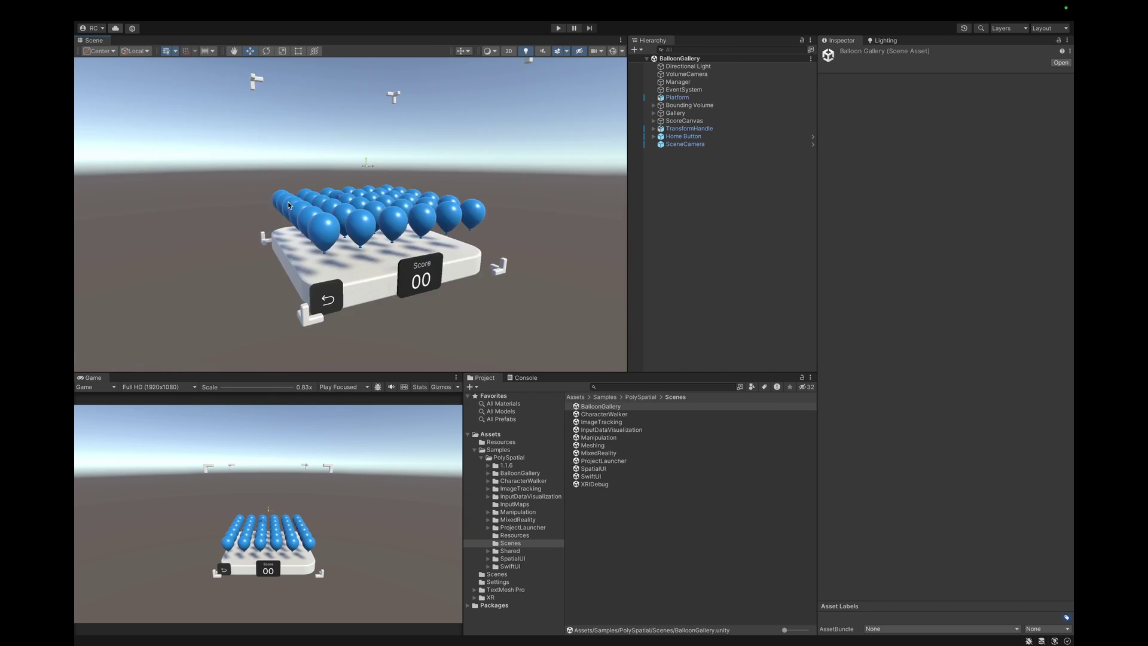
scroll(288, 205, "down", 4)
Open the PolySpatial Play To Device settings and dock them in the editor.
mouse_move(410, 6)
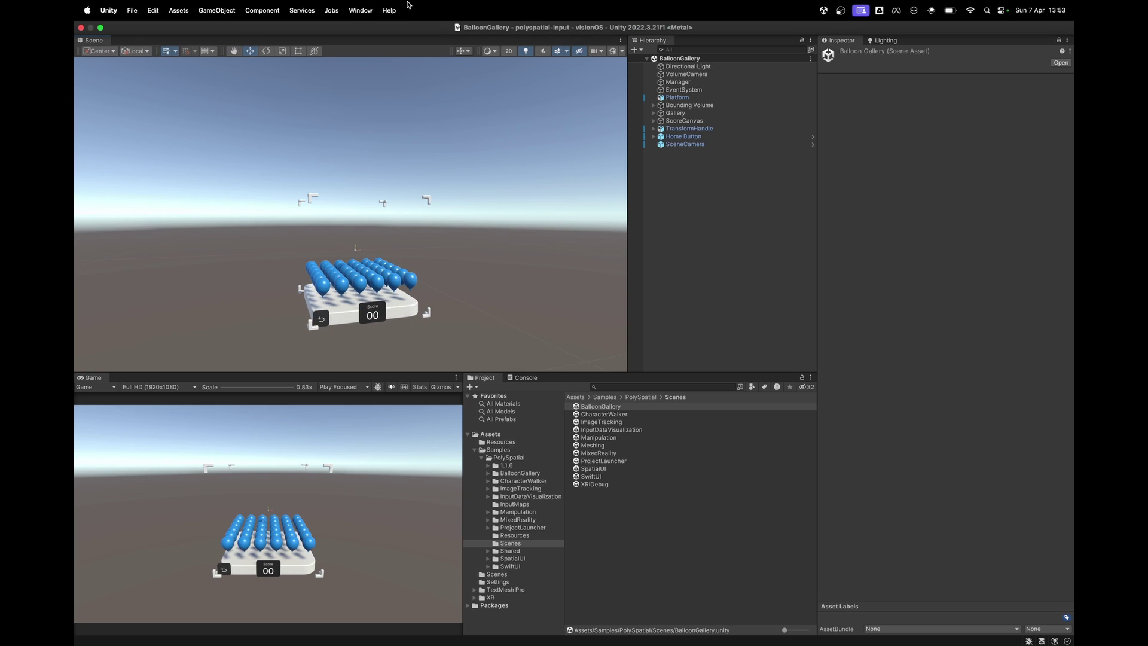
left_click(361, 10)
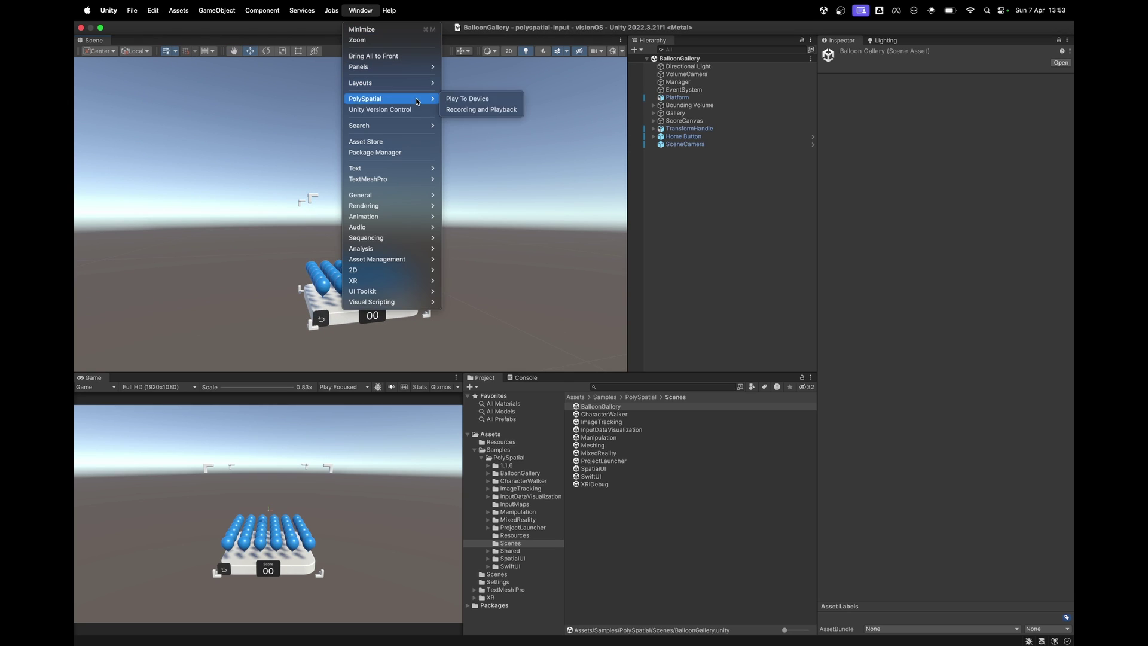
left_click(452, 101)
left_click_drag(904, 42, 905, 43)
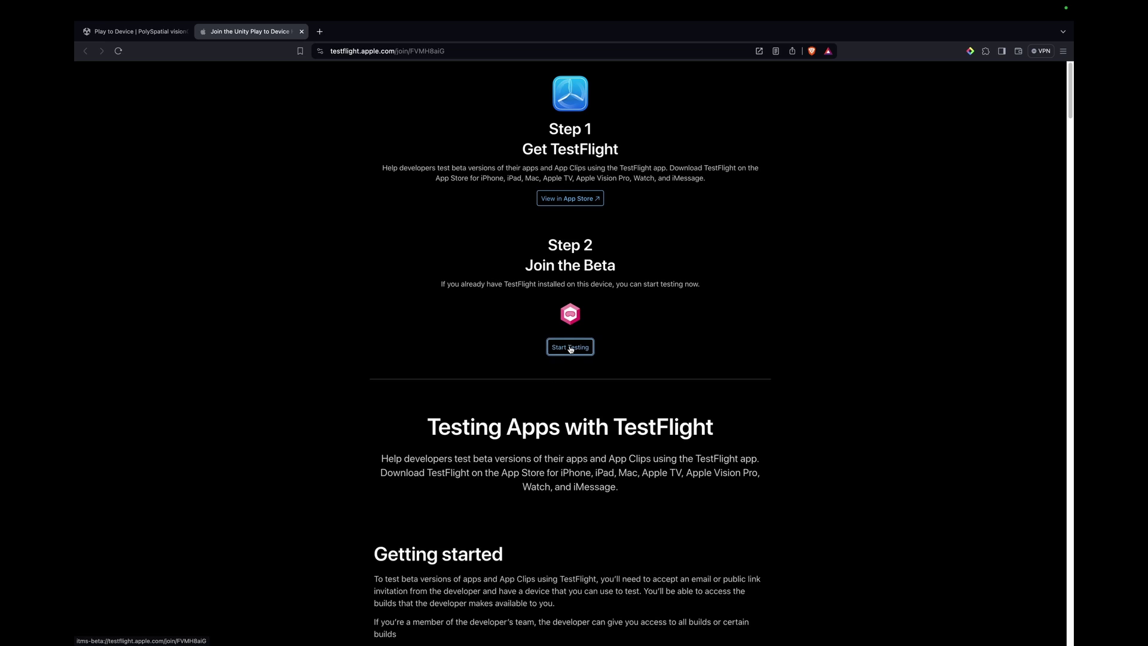
Start testing the Unity Play to Device Host beta from the TestFlight join page.
left_click(570, 348)
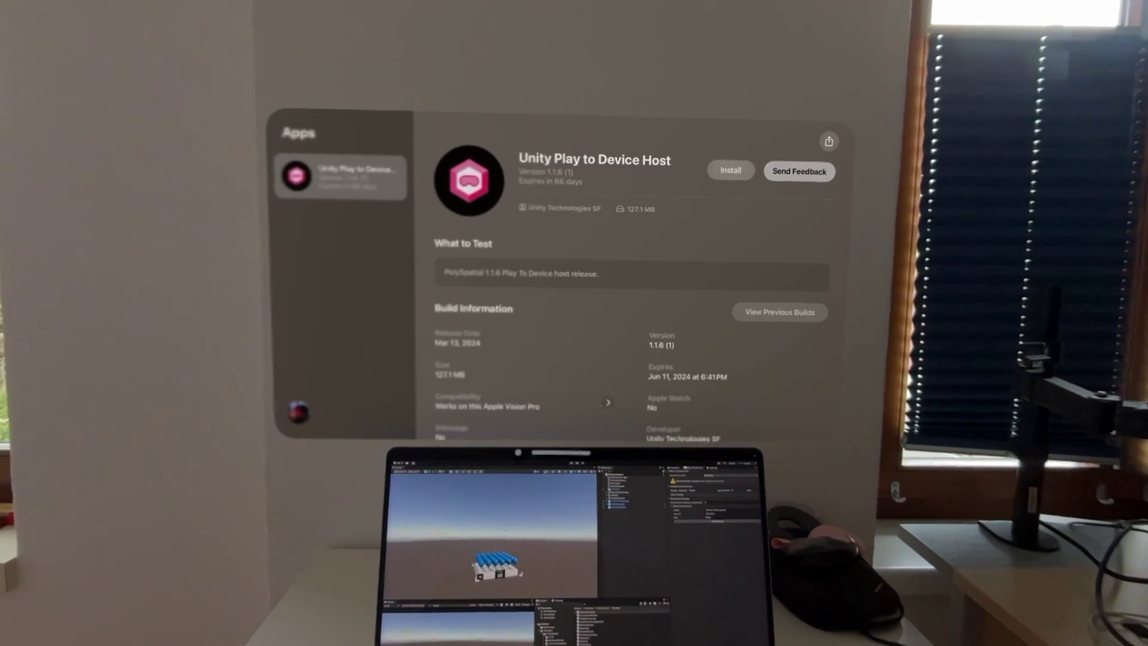
Install and launch Unity Play to Device Host, allowing local network access.
left_click(730, 169)
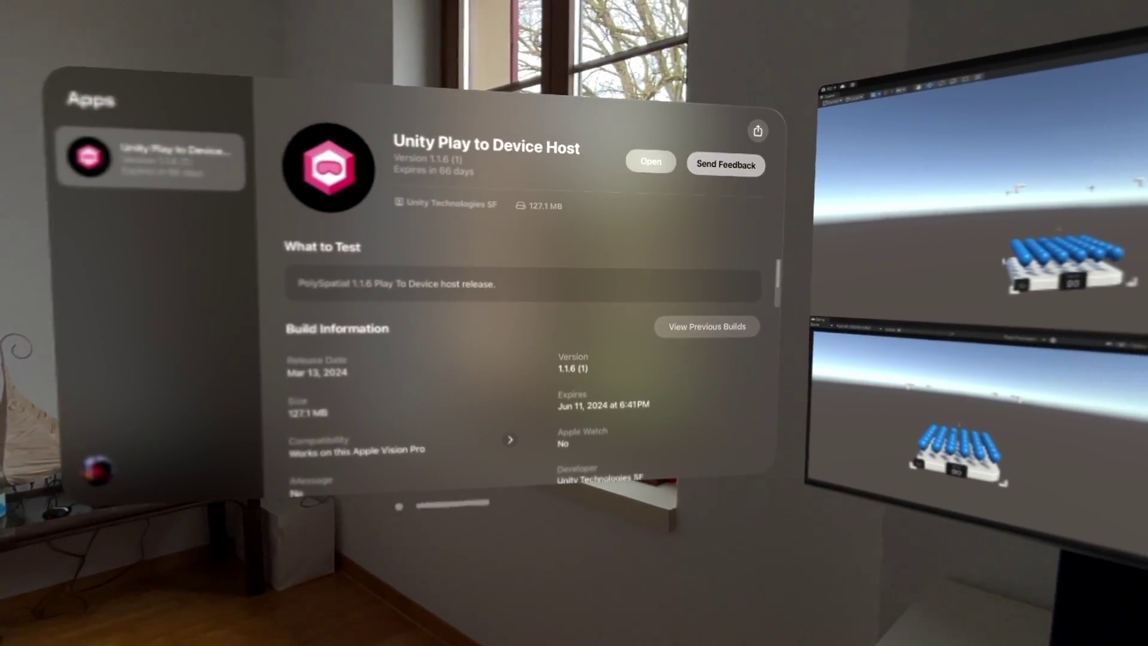
left_click(733, 156)
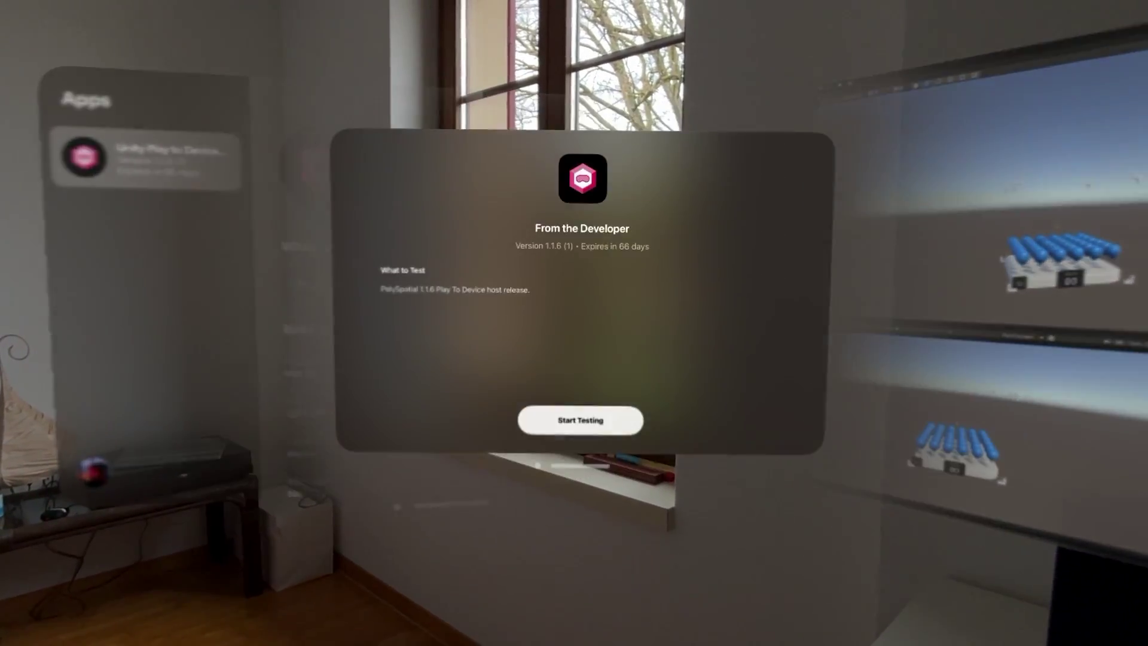
left_click(588, 391)
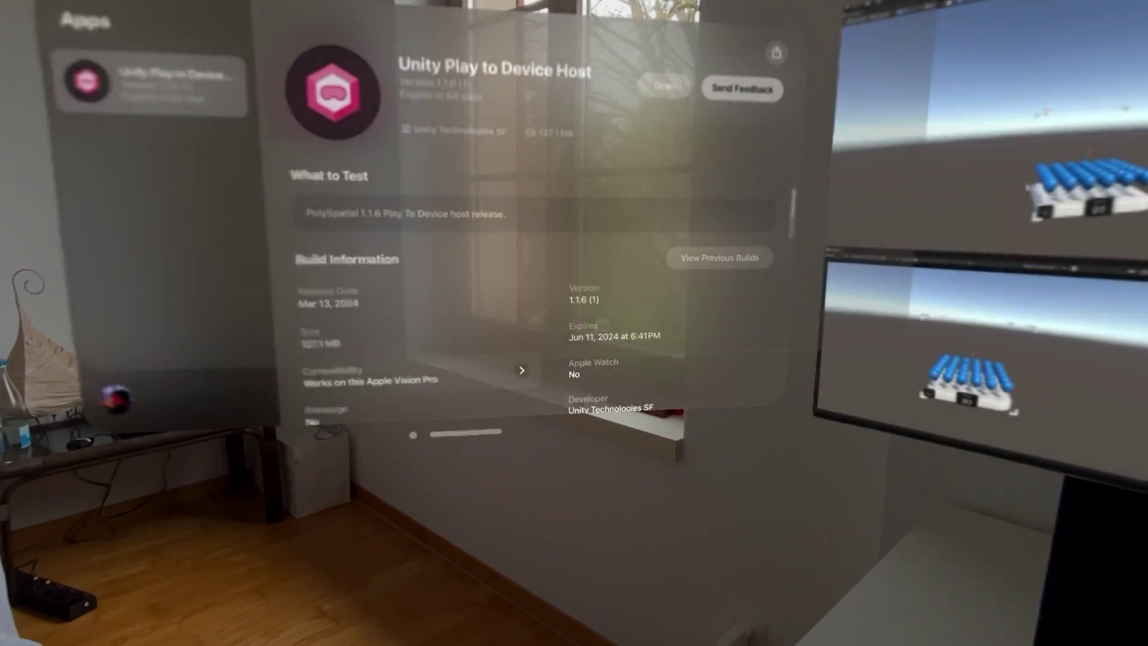
left_click(743, 87)
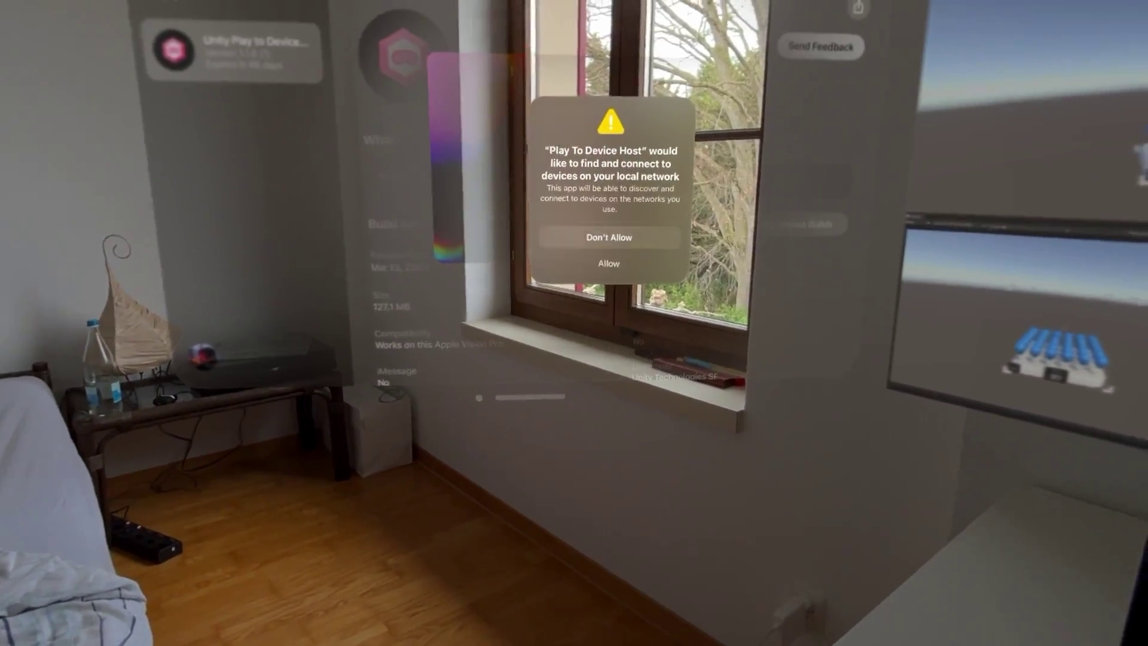
left_click(604, 264)
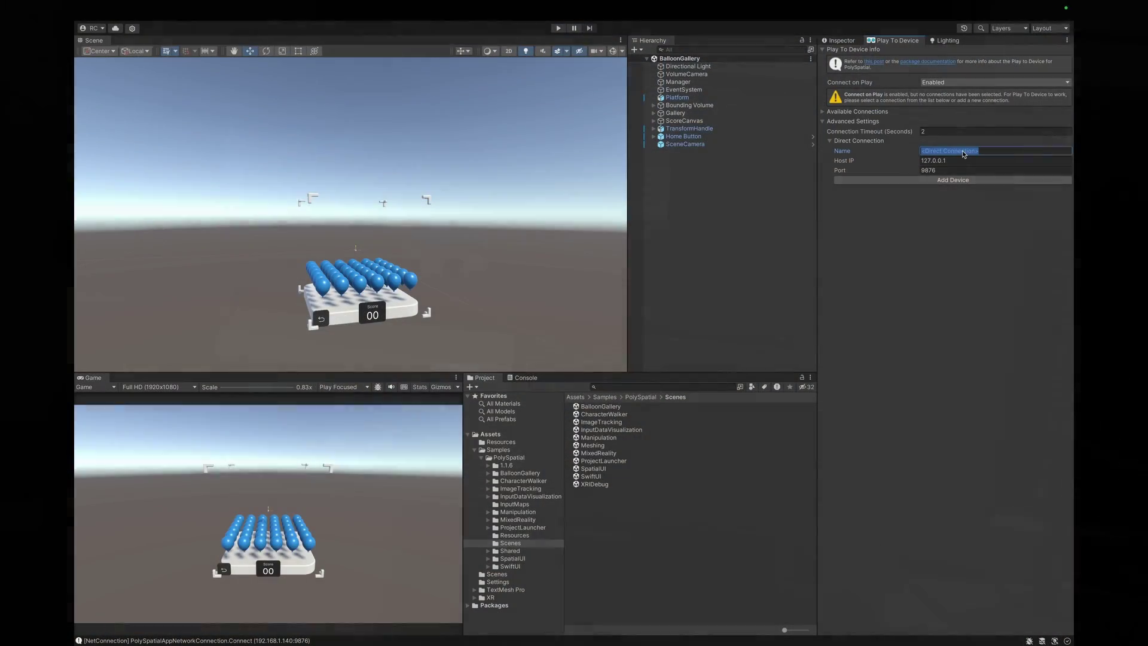
Add Apple Vision Pro at 192.168.1.140, port 9876, as a direct connection and enable connecting.
type("Apple Vision Pro")
key("Tab")
type("192")
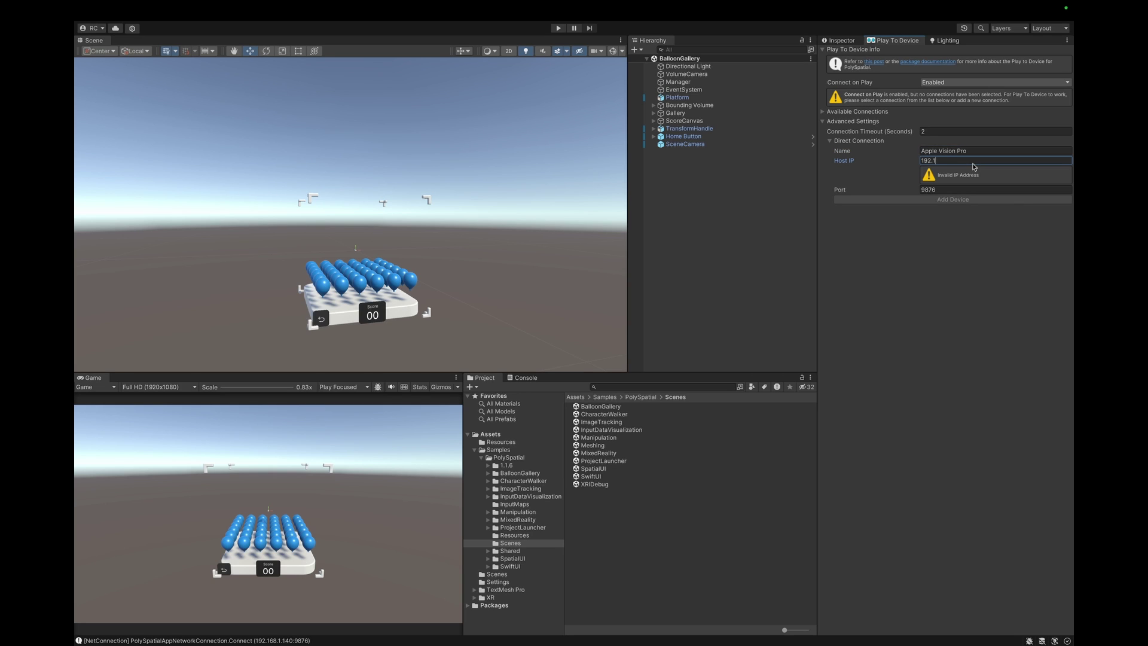
type(".168.1.140")
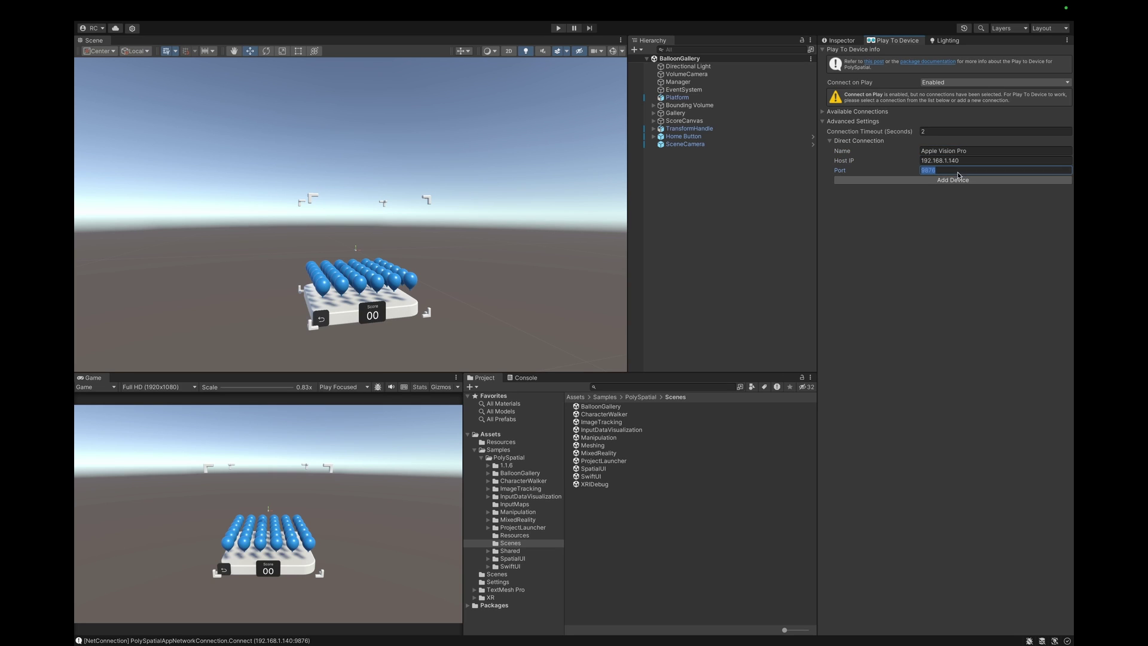
left_click(950, 182)
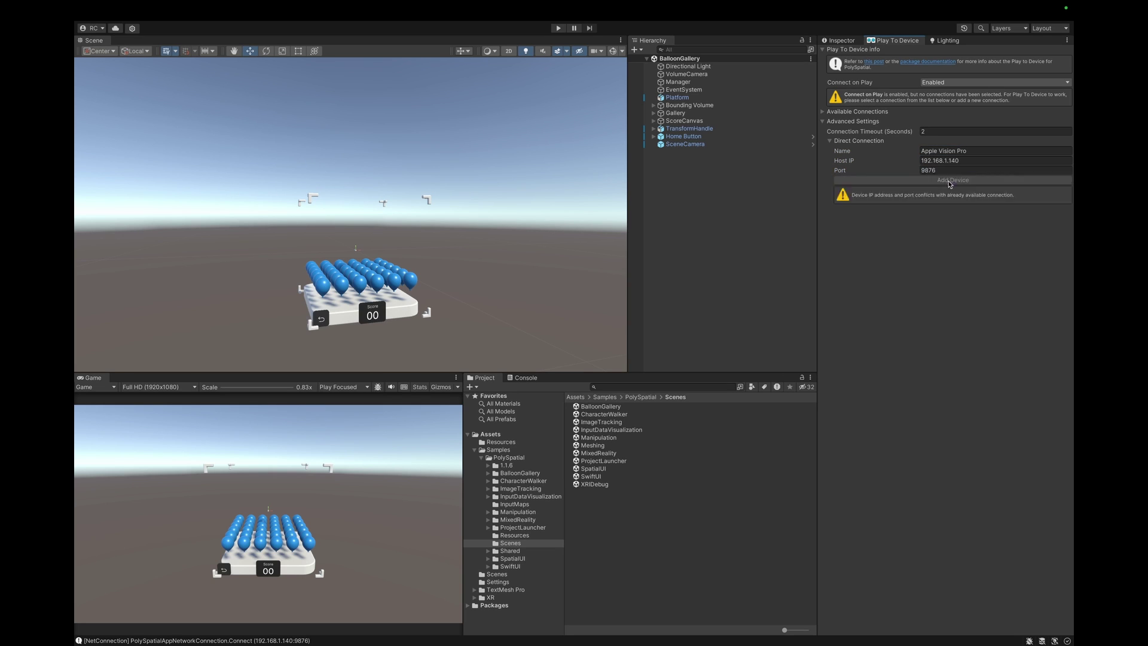
left_click(837, 113)
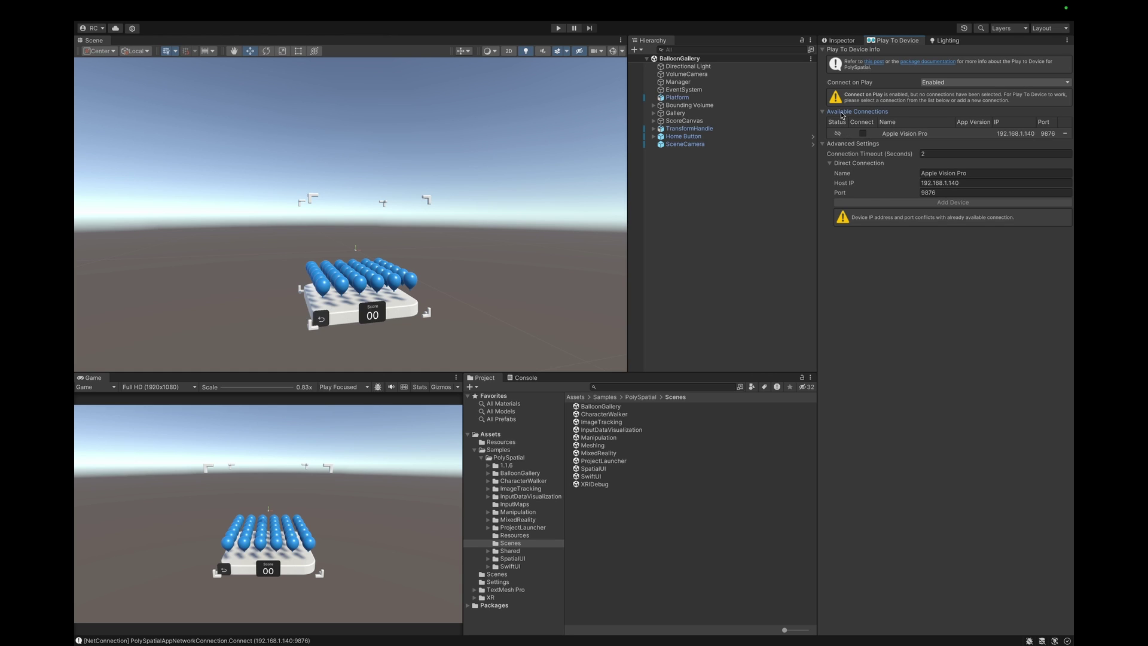
left_click(862, 133)
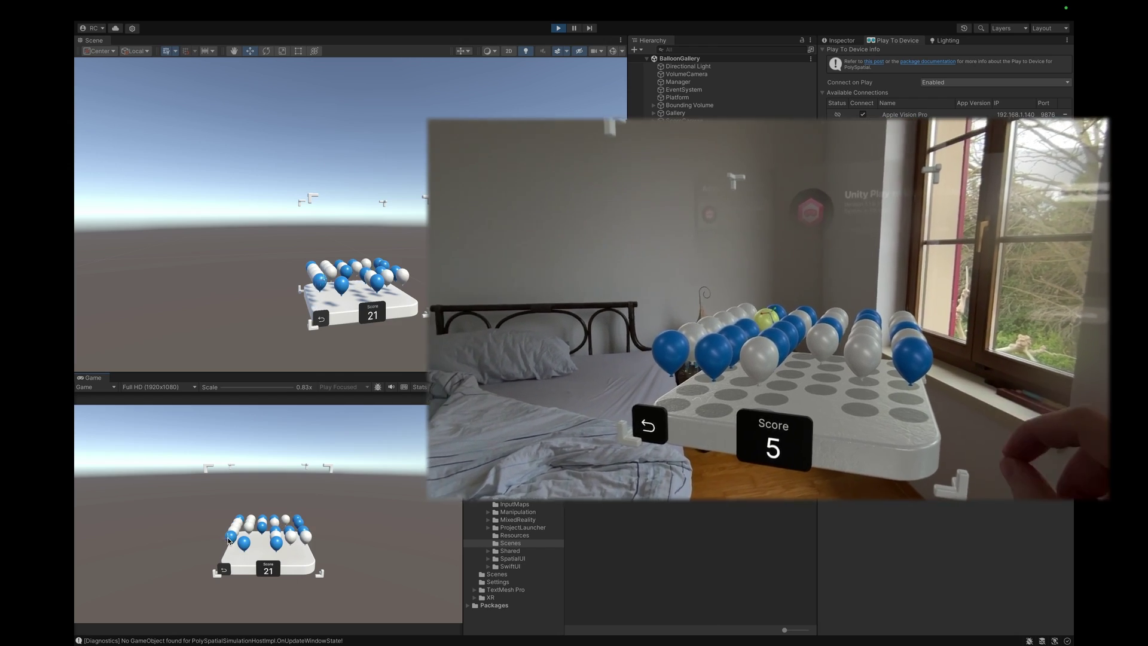
left_click(224, 571)
left_click(315, 540)
left_click(316, 539)
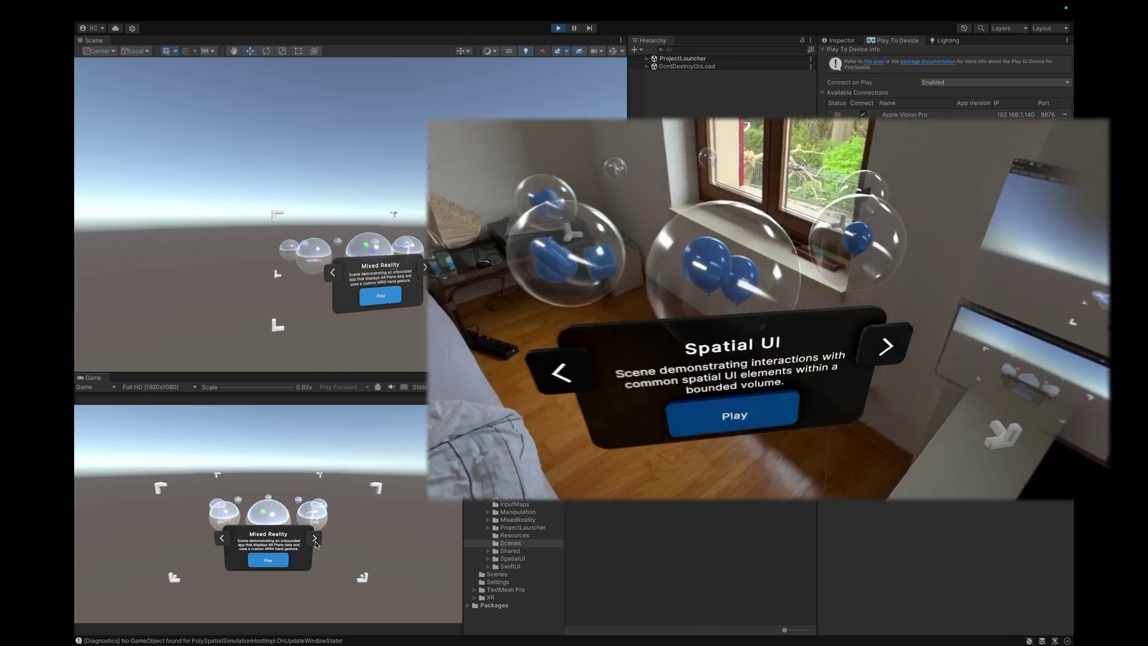
left_click(269, 560)
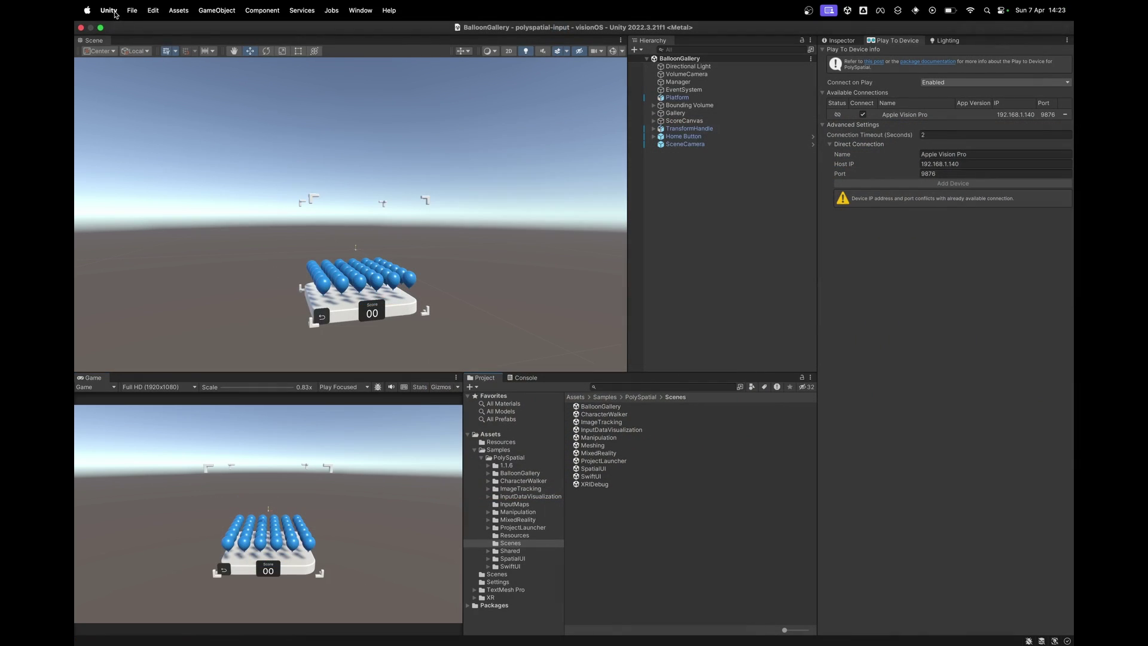
Check that the visionOS build's Target SDK is Device SDK.
left_click(109, 10)
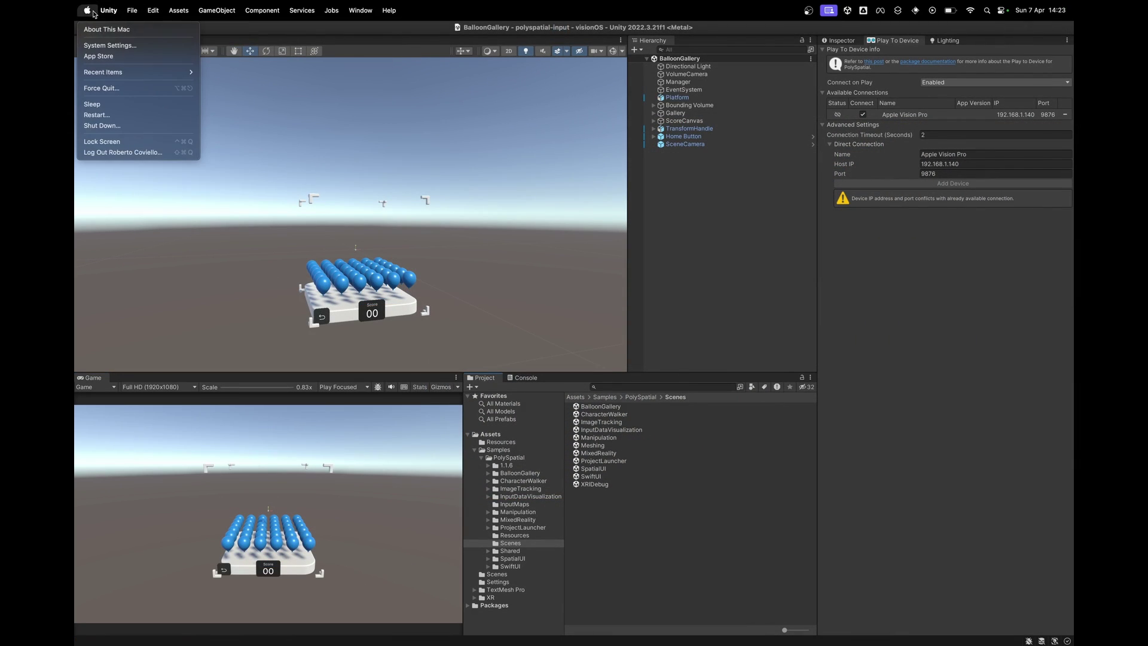
mouse_move(157, 11)
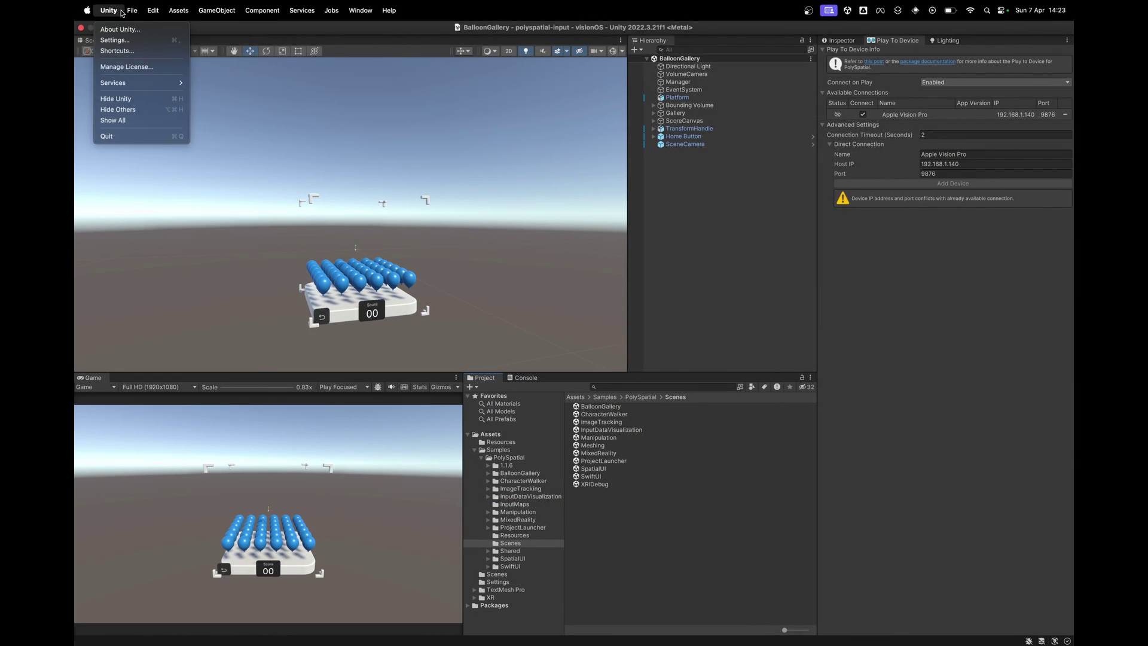
left_click(177, 152)
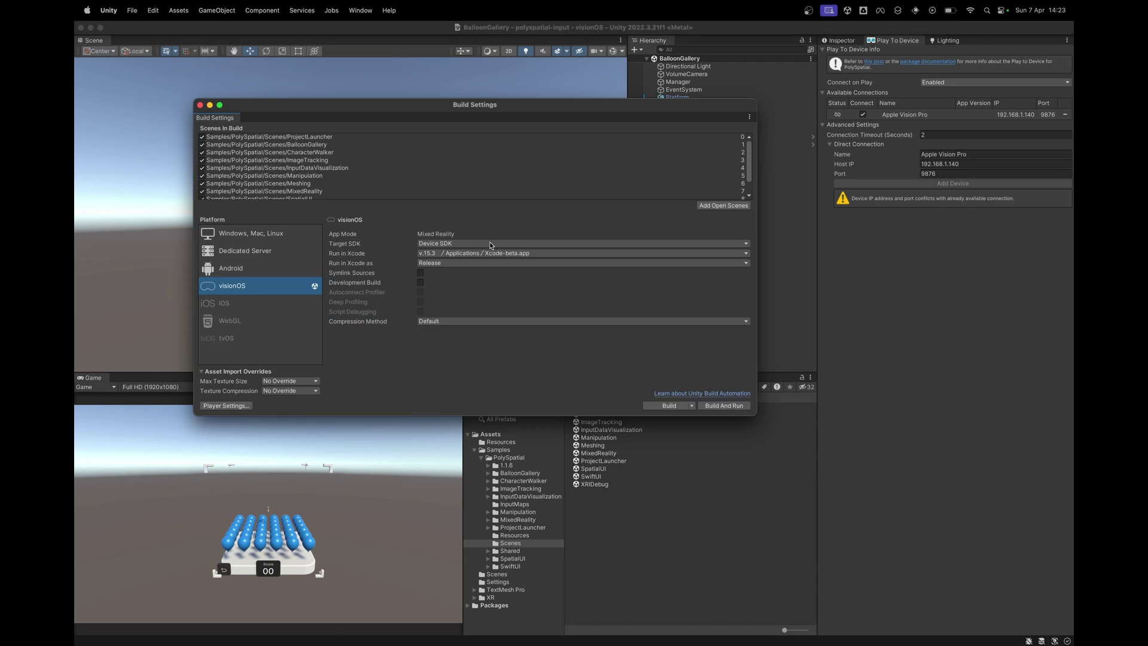
left_click(529, 244)
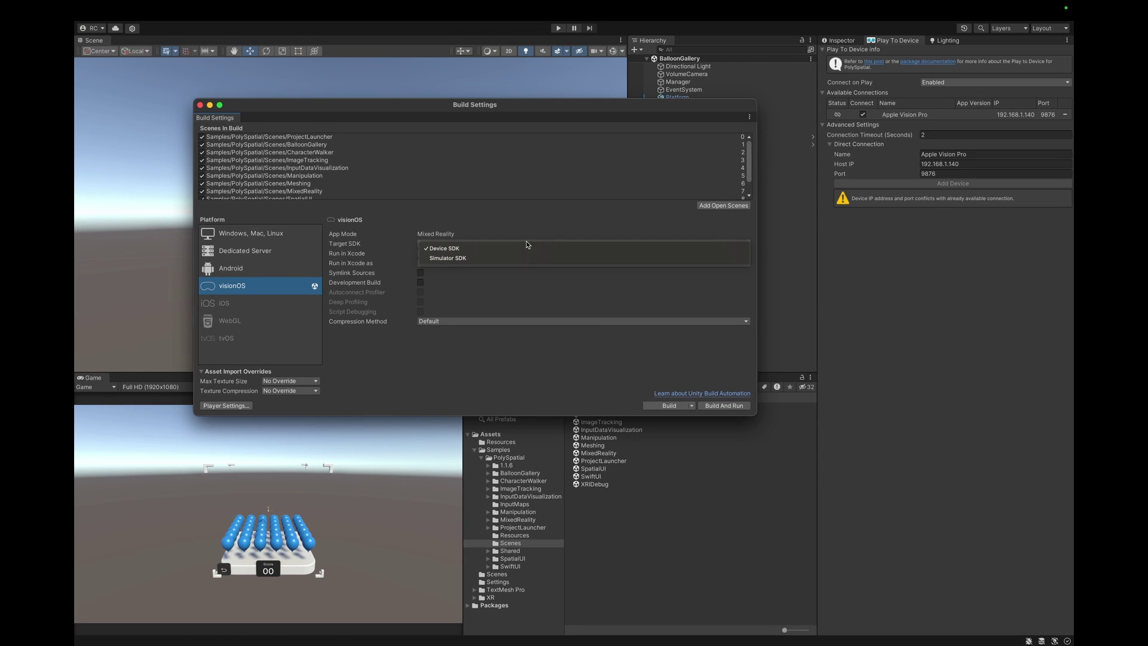
Open Unity-VisionOS.xcodeproj from the input test folder in Xcode and position its window.
key("super+Tab")
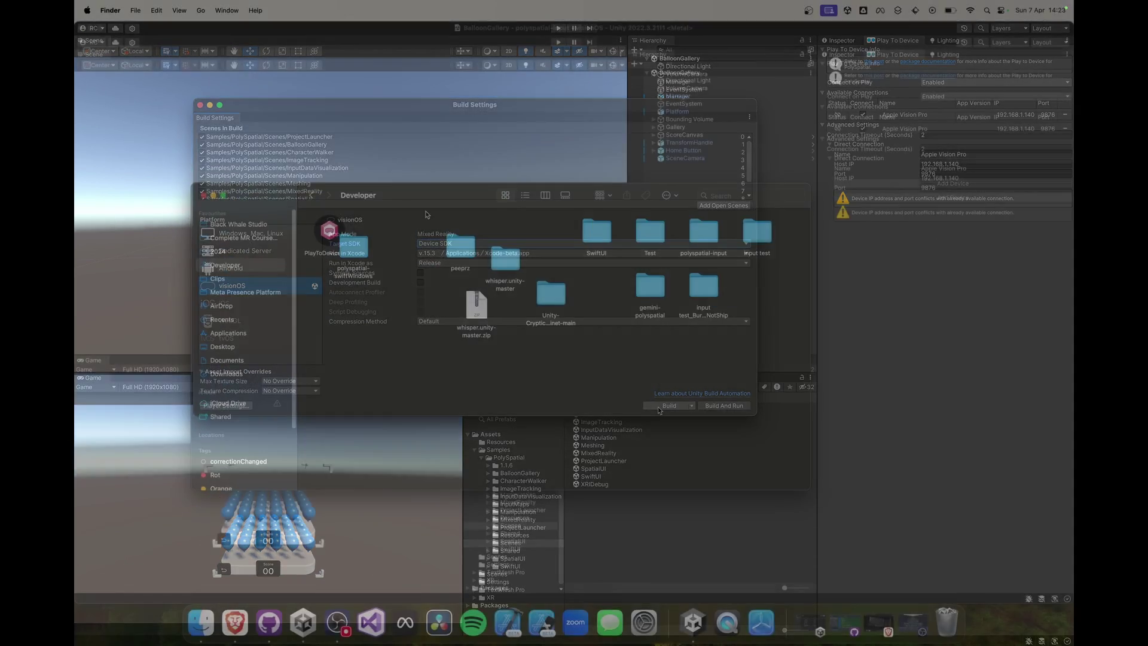
double_click(758, 235)
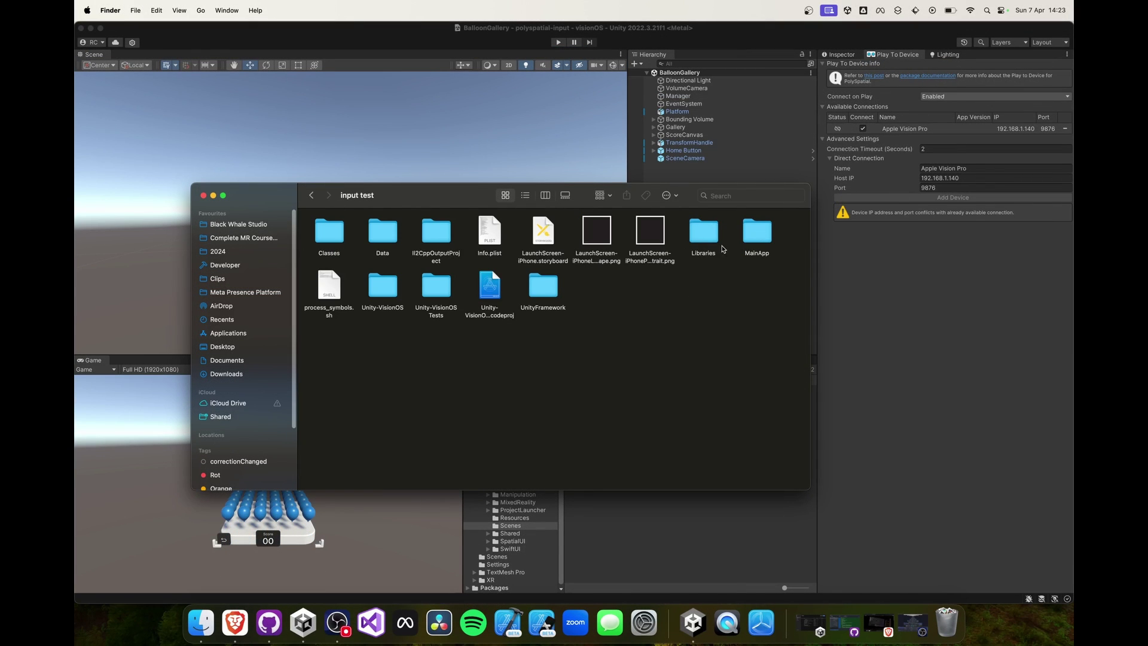
double_click(495, 289)
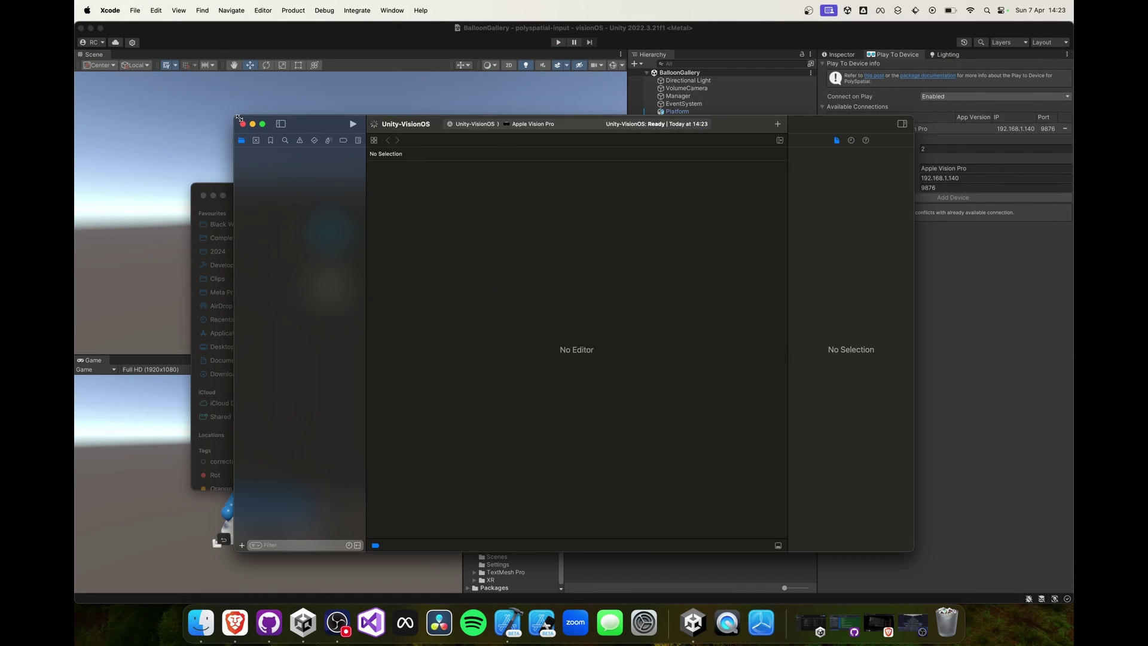
left_click_drag(238, 117, 114, 104)
left_click_drag(705, 115, 743, 132)
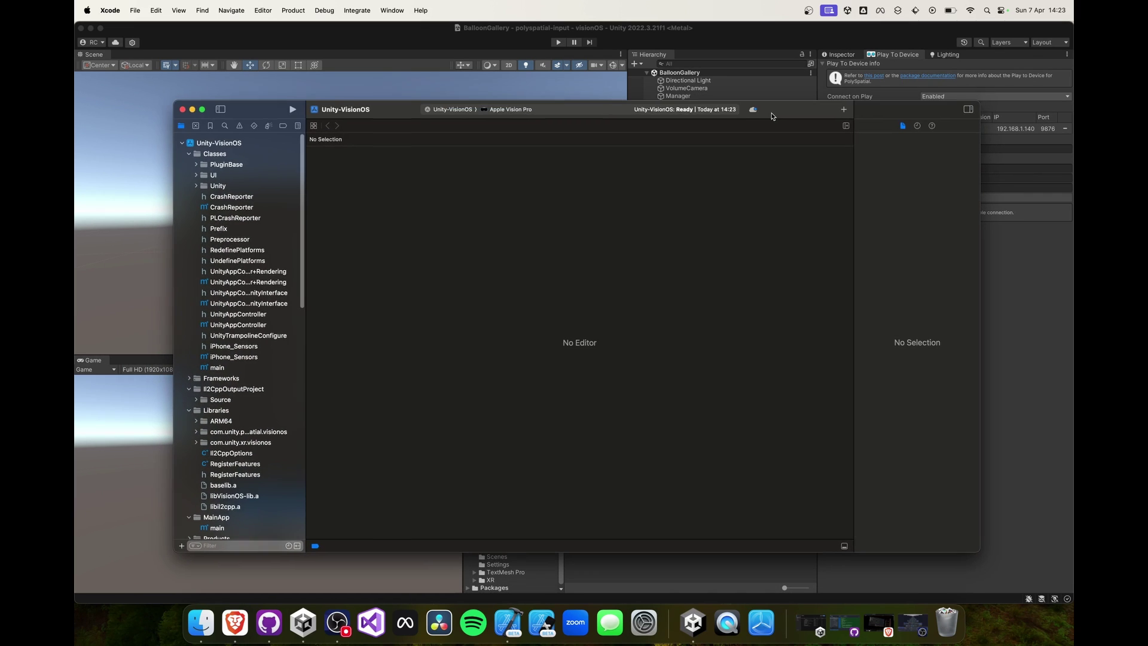
left_click_drag(771, 116, 765, 117)
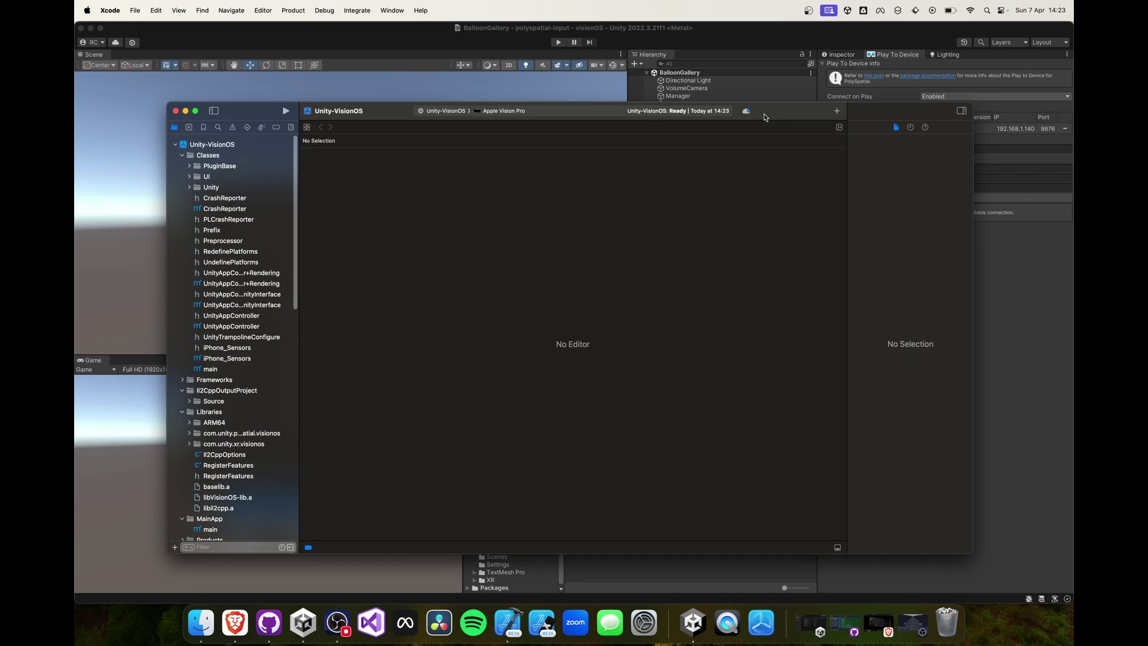
Open Xcode's Devices and Simulators window and the headset's Remote Devices settings.
left_click(392, 10)
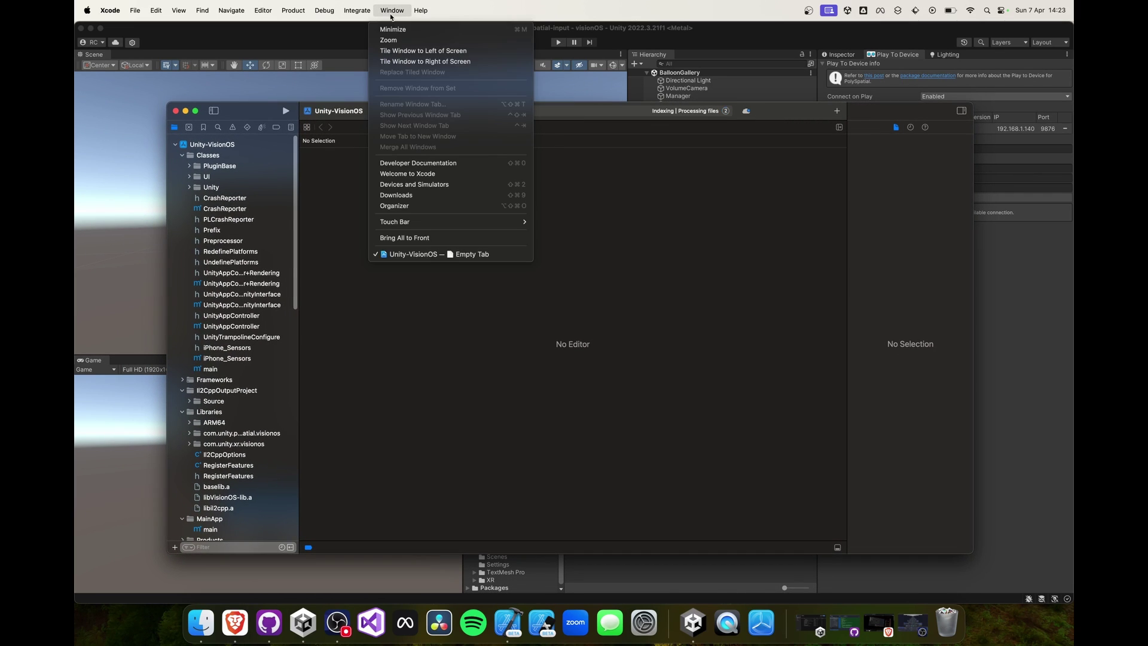
left_click(435, 185)
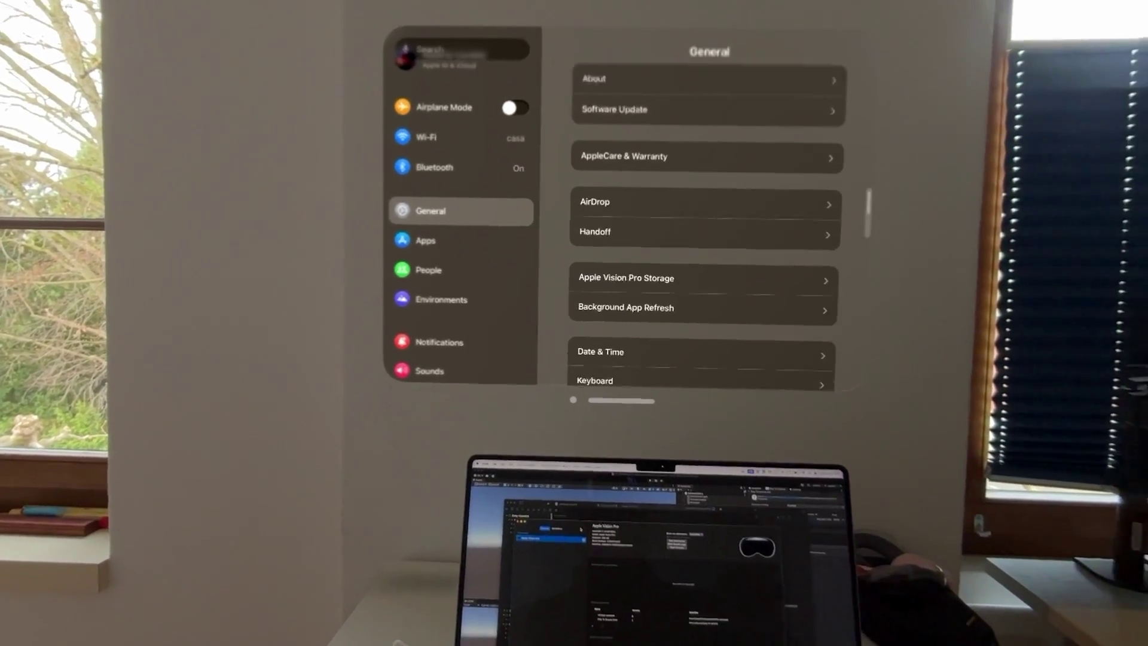
scroll(759, 239, "down", 5)
left_click(605, 369)
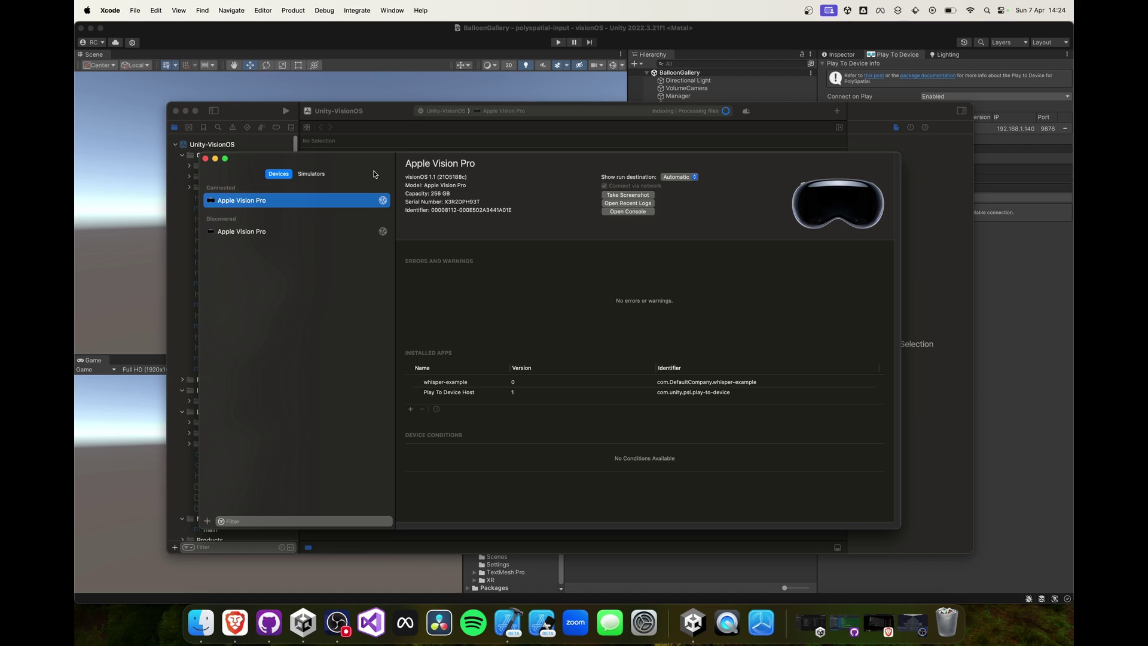
Select the Apple Vision Pro for pairing and check Developer Mode under Privacy & Security.
left_click(307, 235)
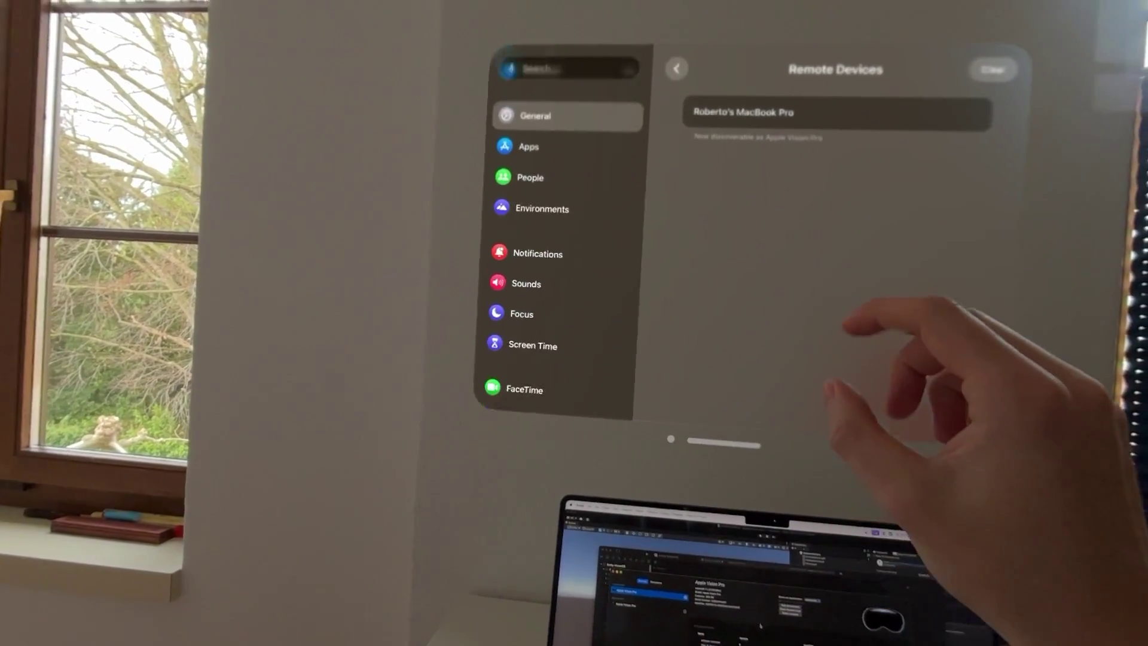
scroll(568, 239, "down", 5)
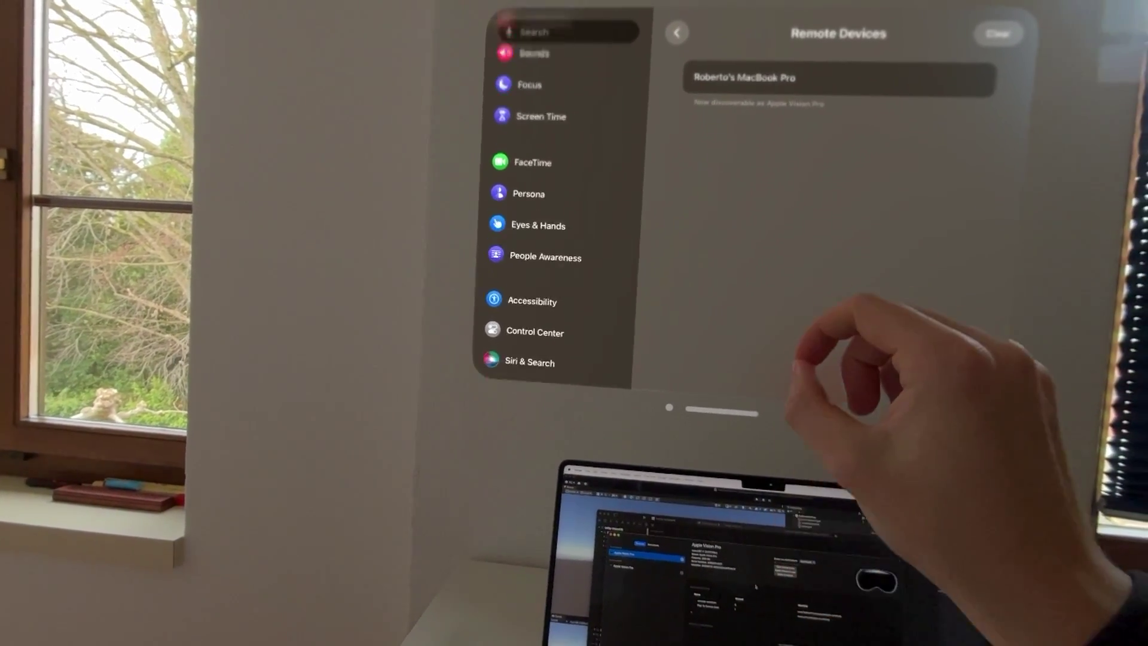
left_click(540, 318)
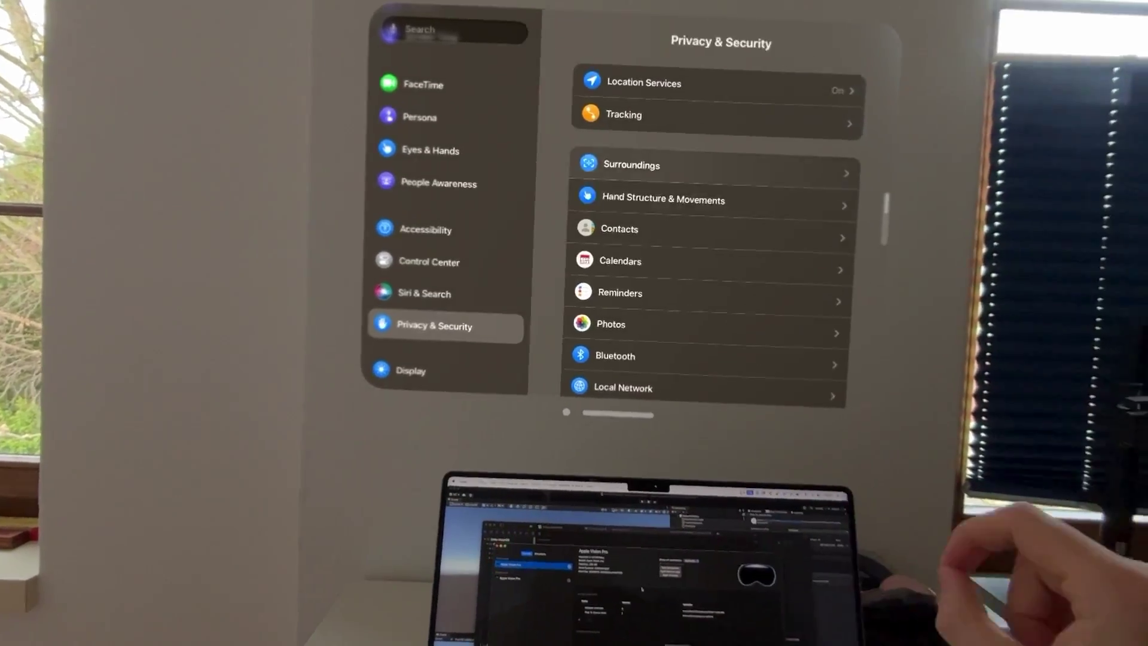
scroll(837, 239, "down", 3)
scroll(669, 239, "down", 5)
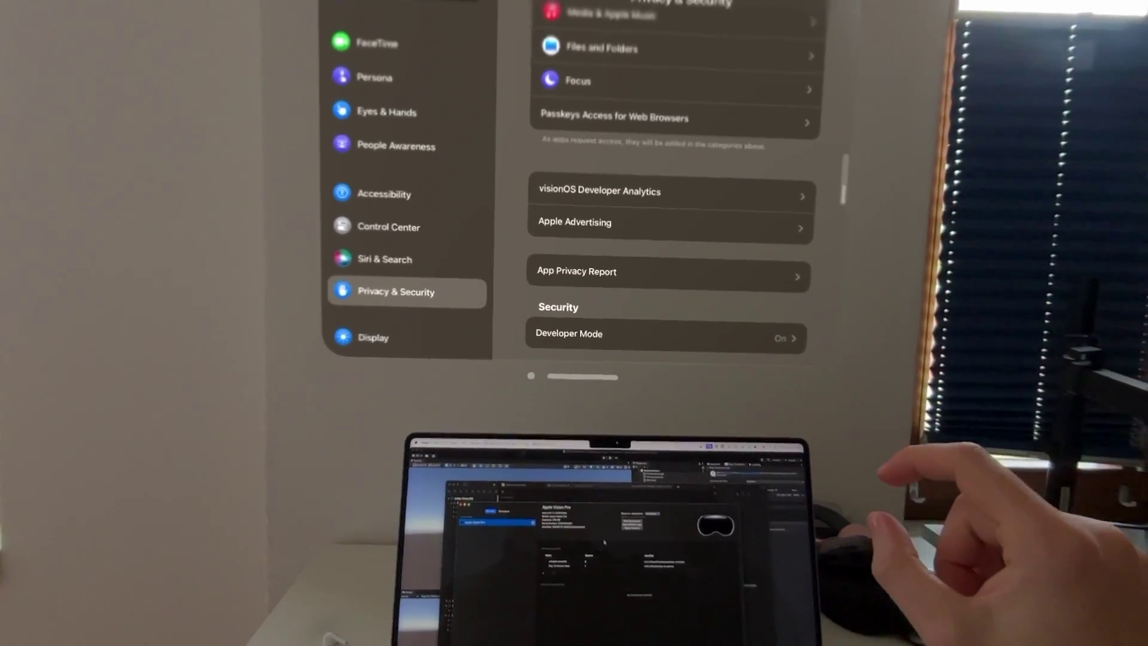
left_click(651, 312)
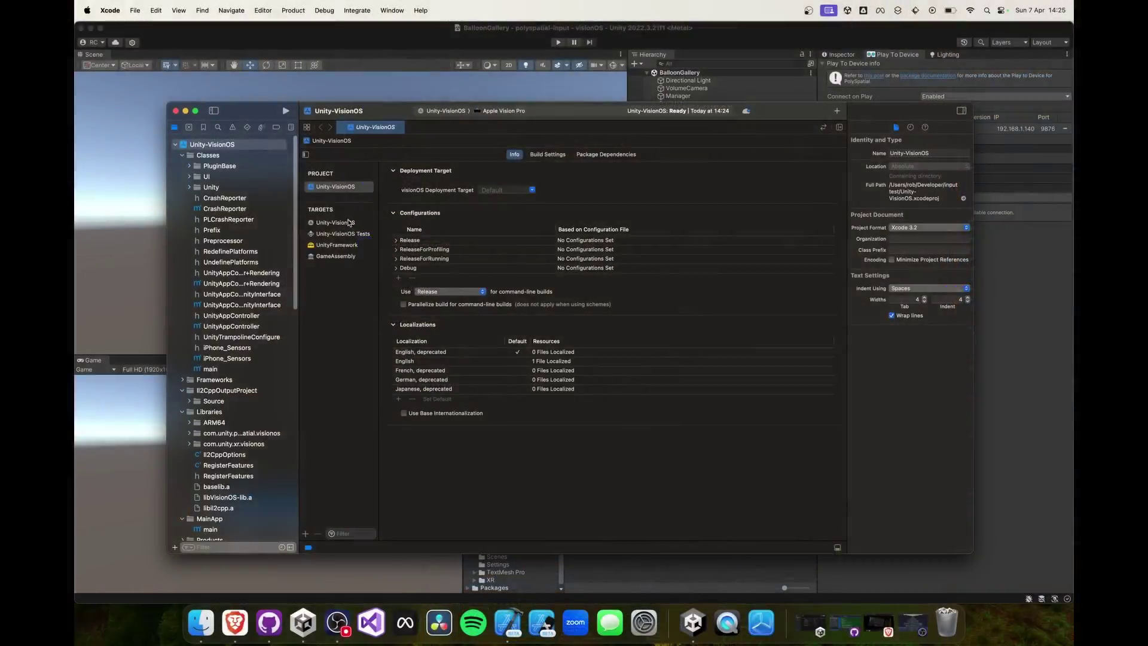
Turn on automatic signing for the Unity-VisionOS target.
left_click(353, 226)
left_click(354, 233)
left_click(351, 223)
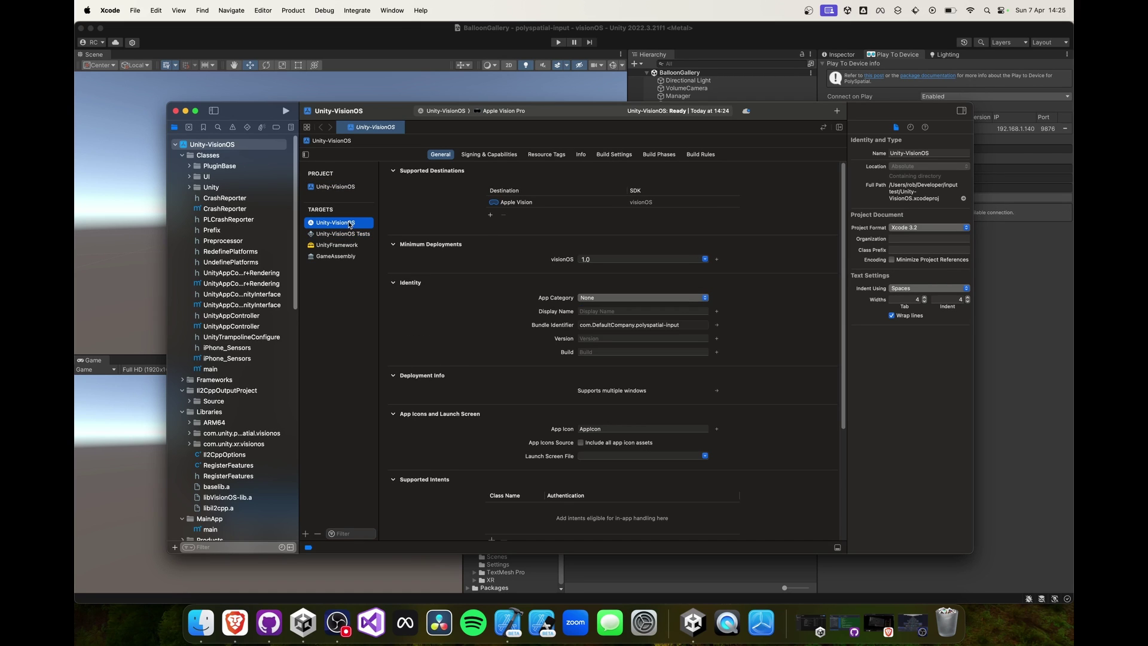
scroll(579, 268, "down", 5)
scroll(583, 257, "up", 5)
left_click(487, 157)
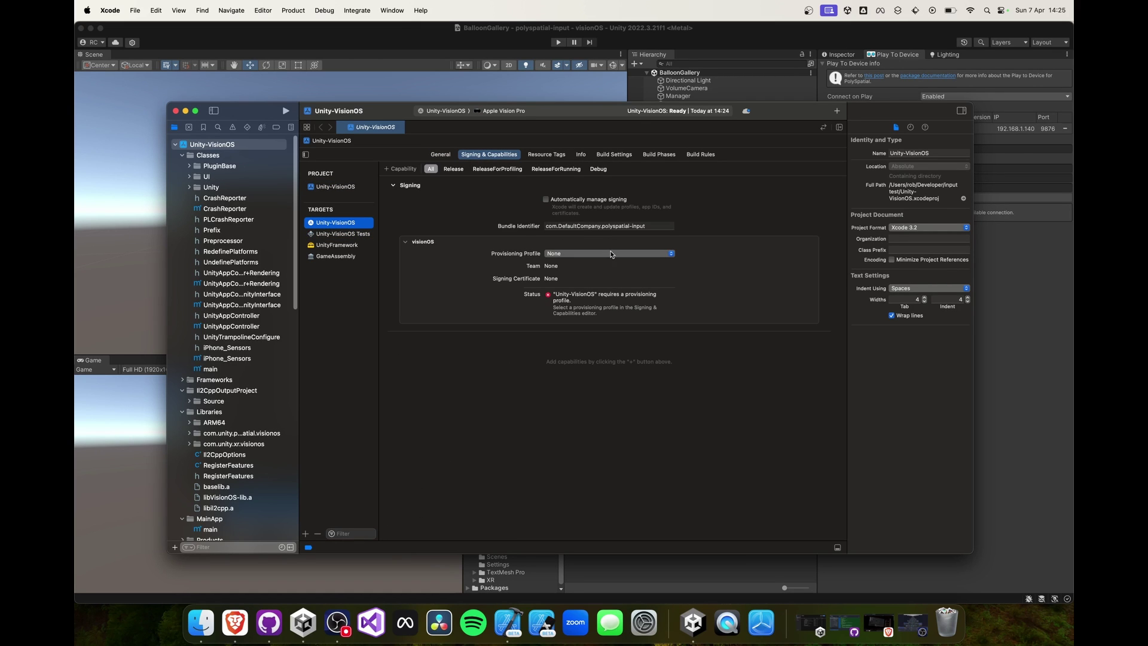
left_click(545, 200)
left_click(579, 374)
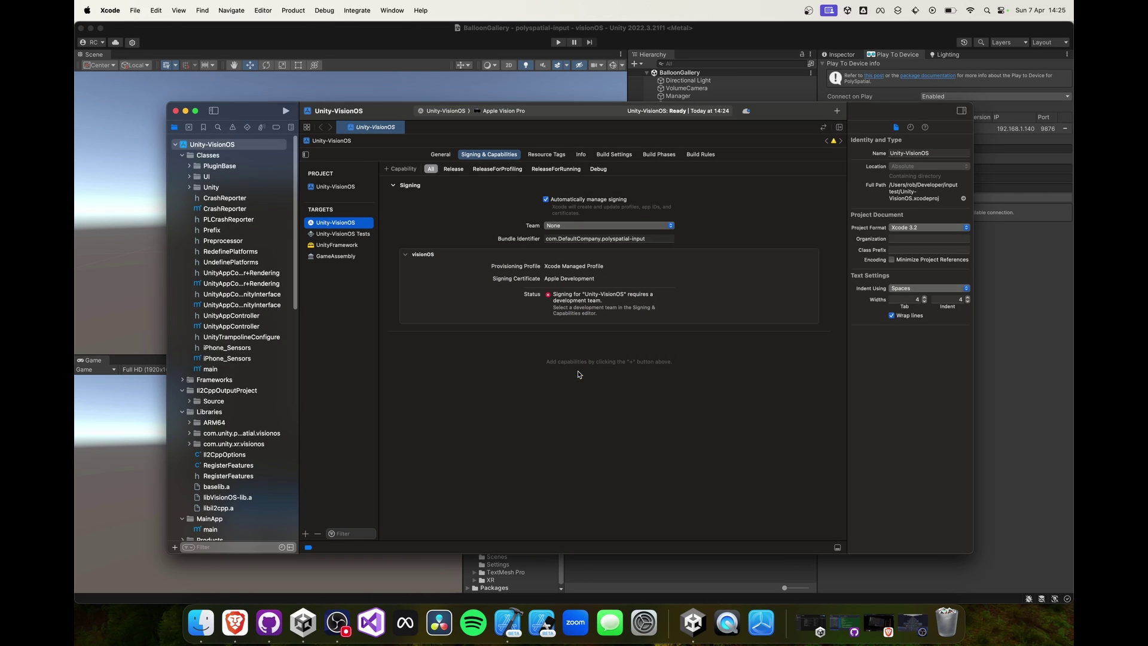
Choose the developer's team for signing and run the app on Apple Vision Pro.
left_click(587, 225)
left_click(578, 238)
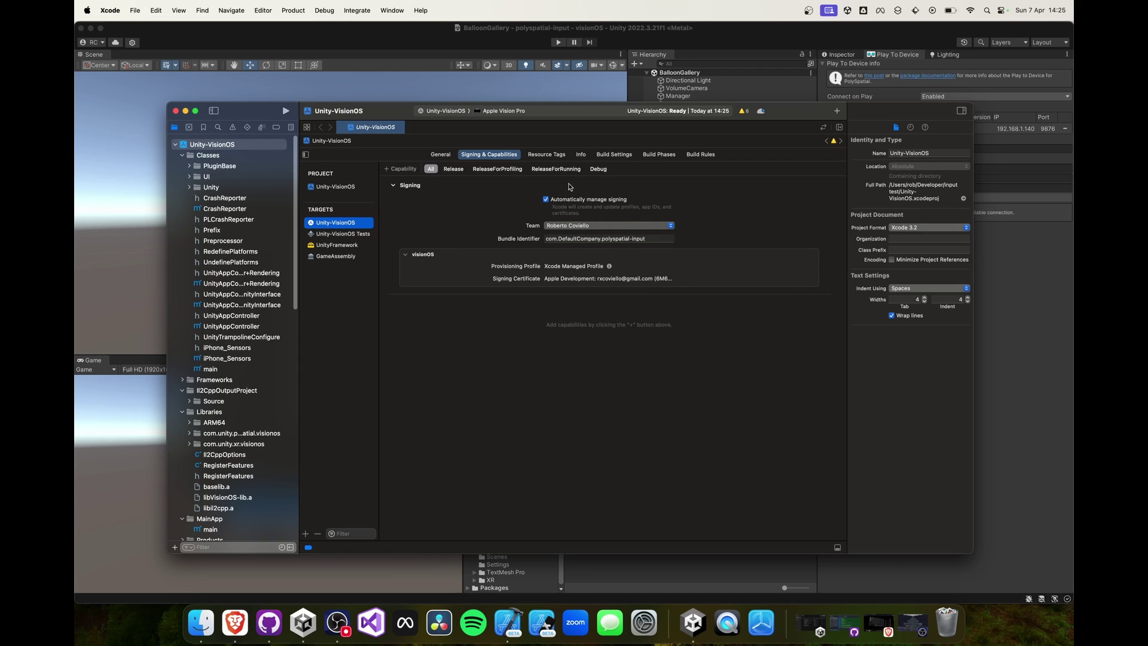
left_click(286, 112)
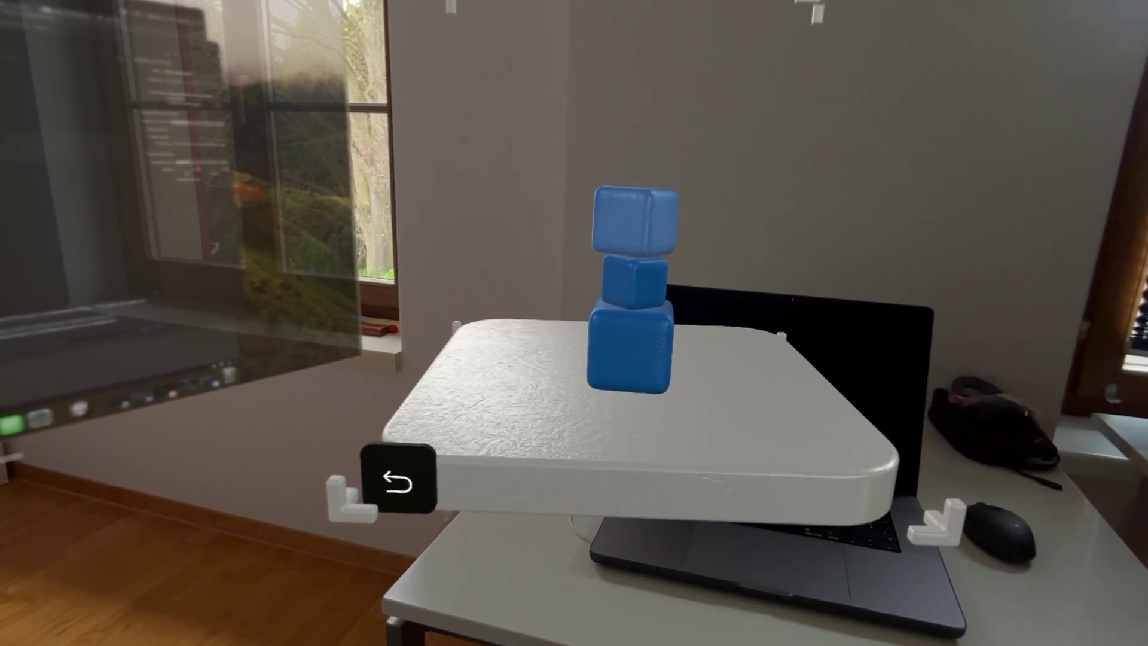
On Vision Pro, pinch-drag the middle blue cube out of the tower so the top cube tumbles.
left_click_drag(635, 280, 701, 216)
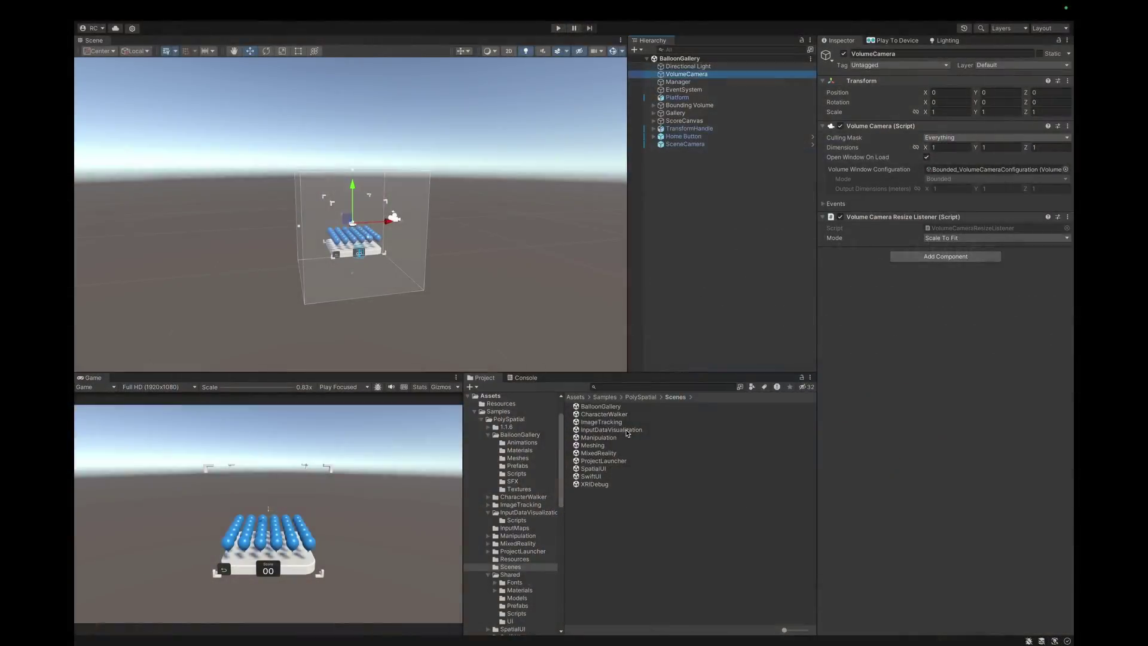
Open the InputDataVisualization scene and view Manager's InputDebuggingHelper.cs in Visual Studio.
double_click(626, 432)
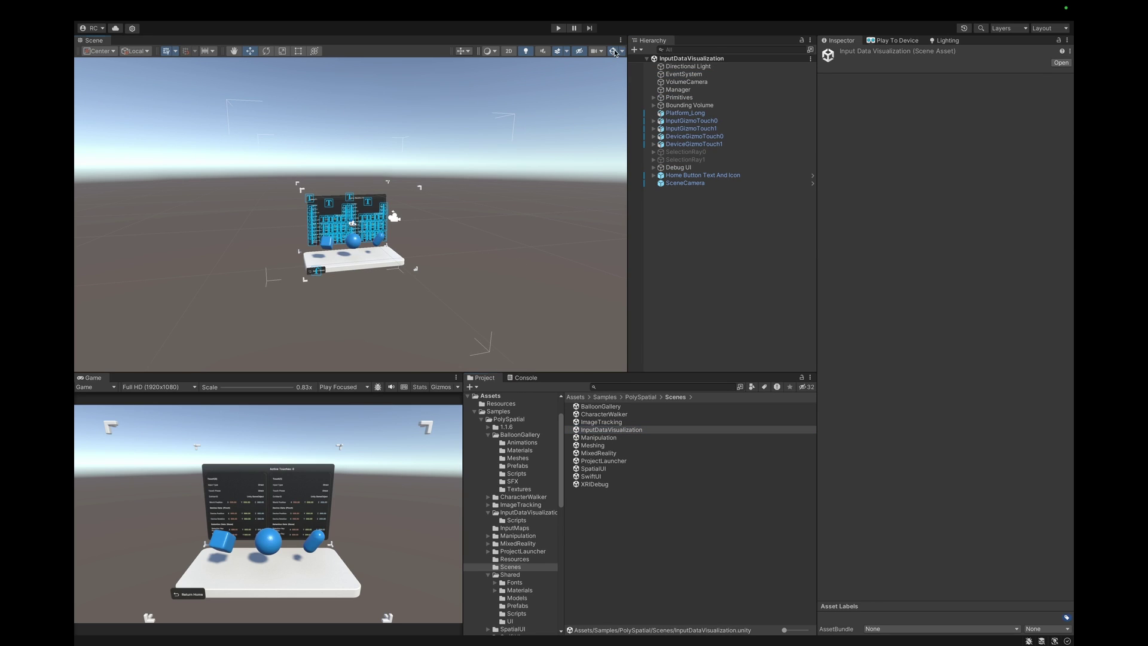
scroll(486, 165, "up", 3)
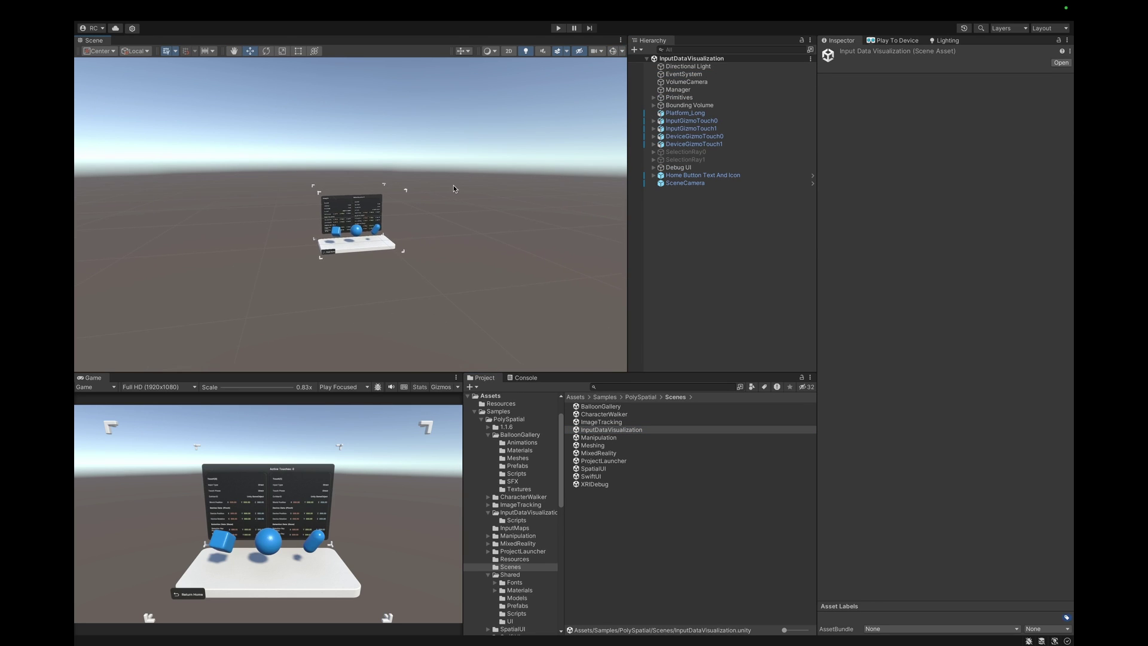
scroll(451, 190, "up", 5)
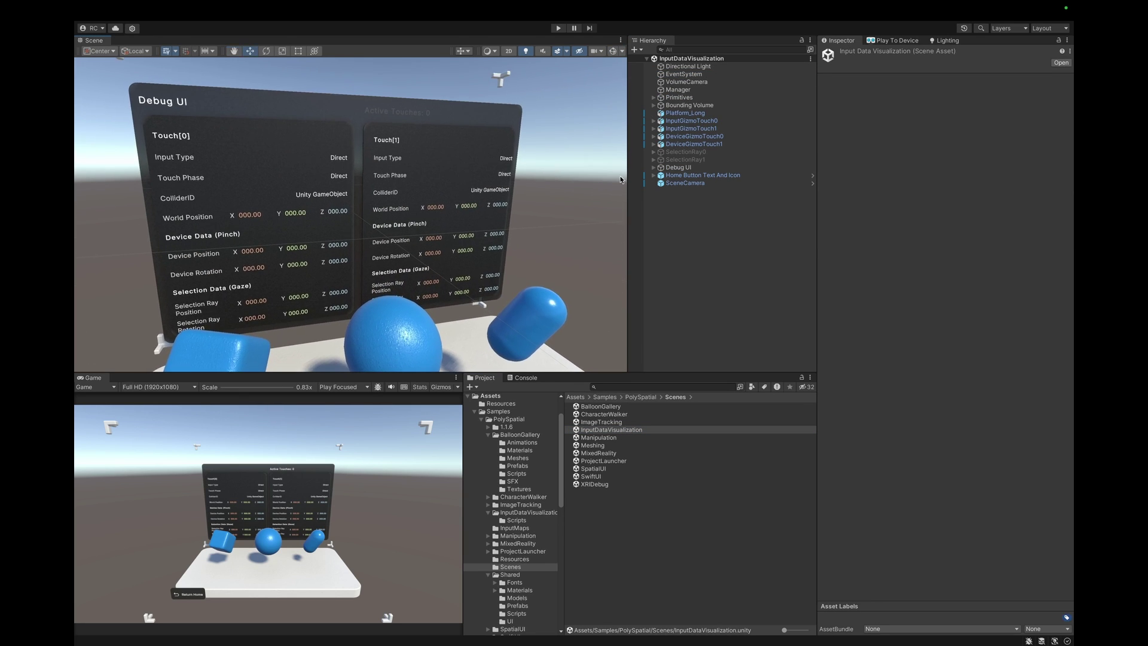
left_click(709, 90)
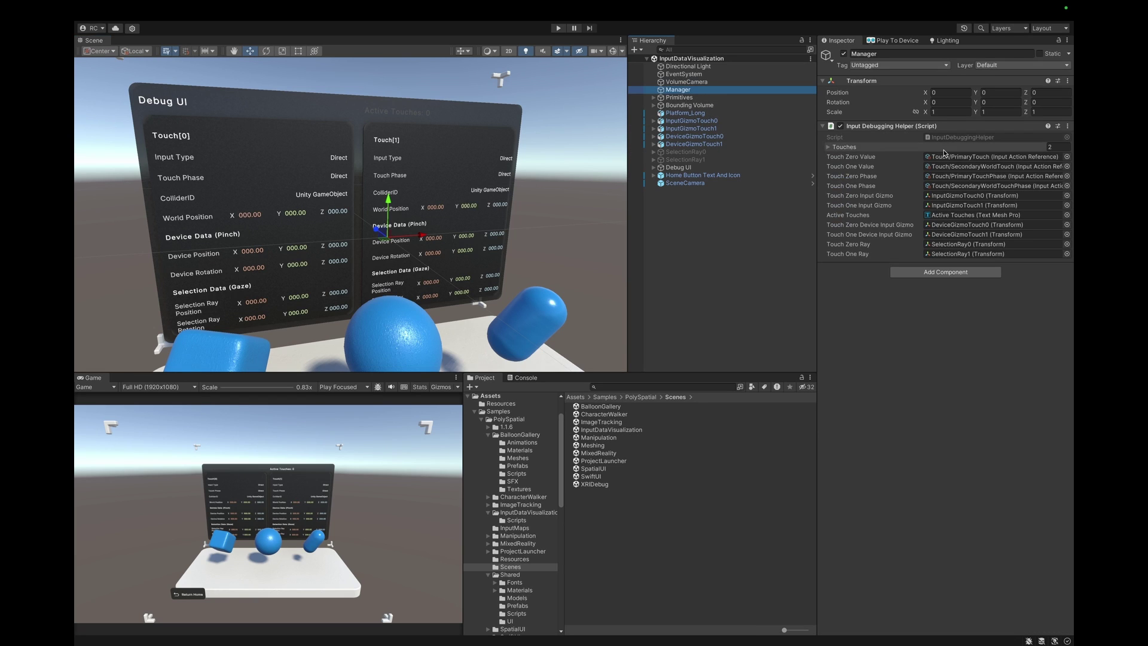
left_click(951, 159)
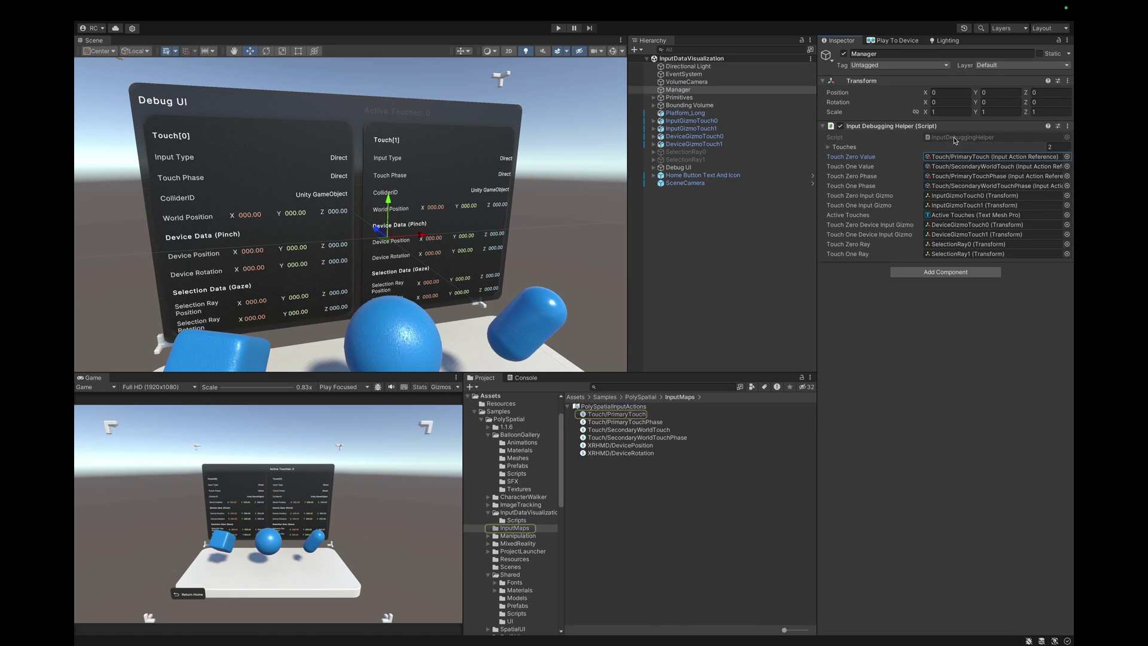
double_click(955, 139)
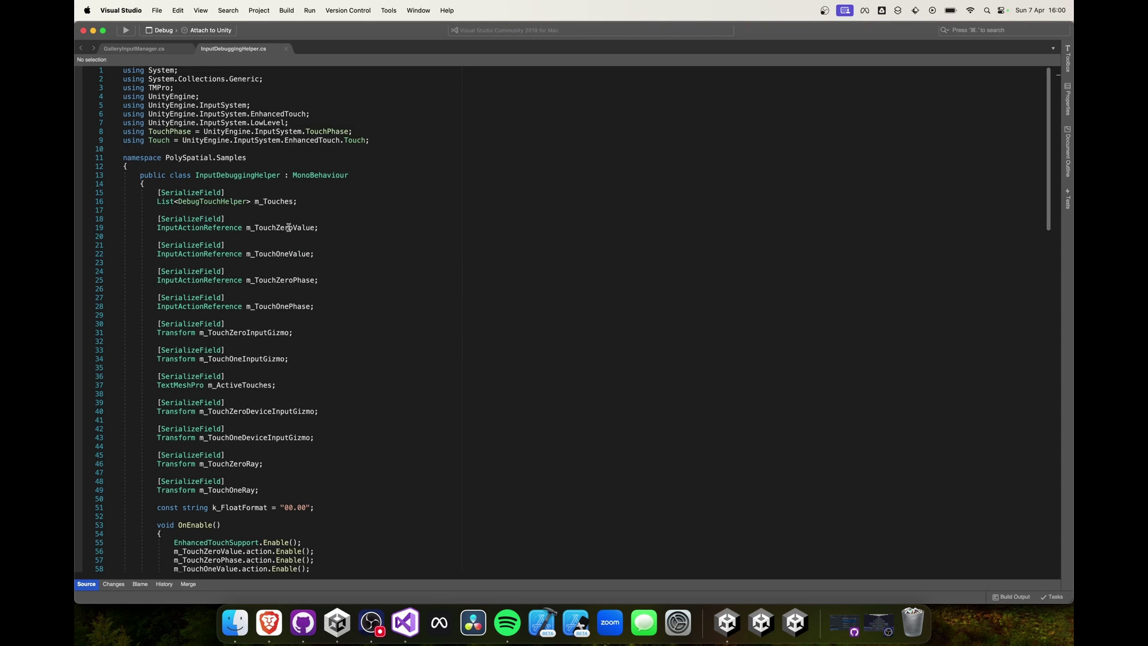
left_click(288, 227)
scroll(403, 318, "down", 10)
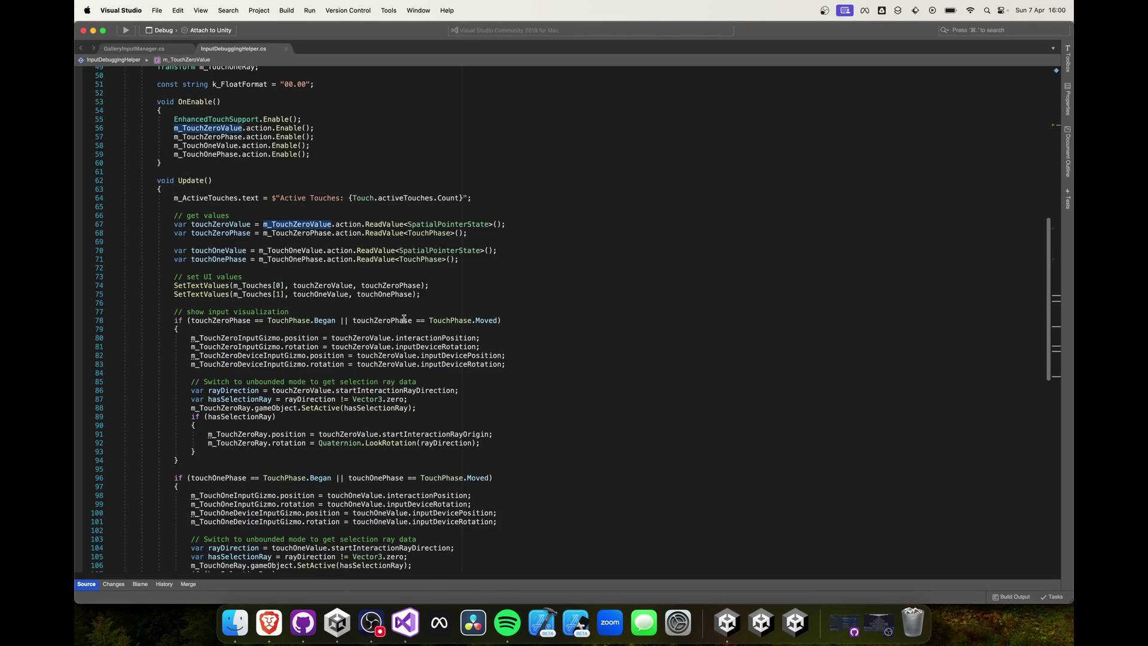
scroll(404, 319, "down", 3)
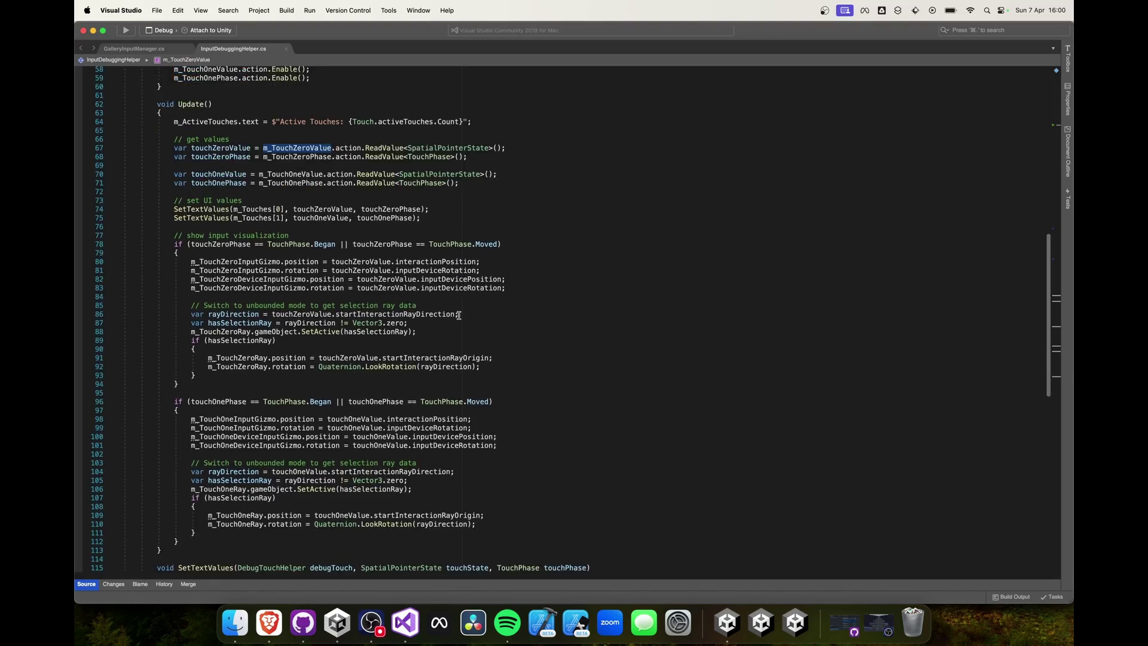
scroll(459, 315, "down", 20)
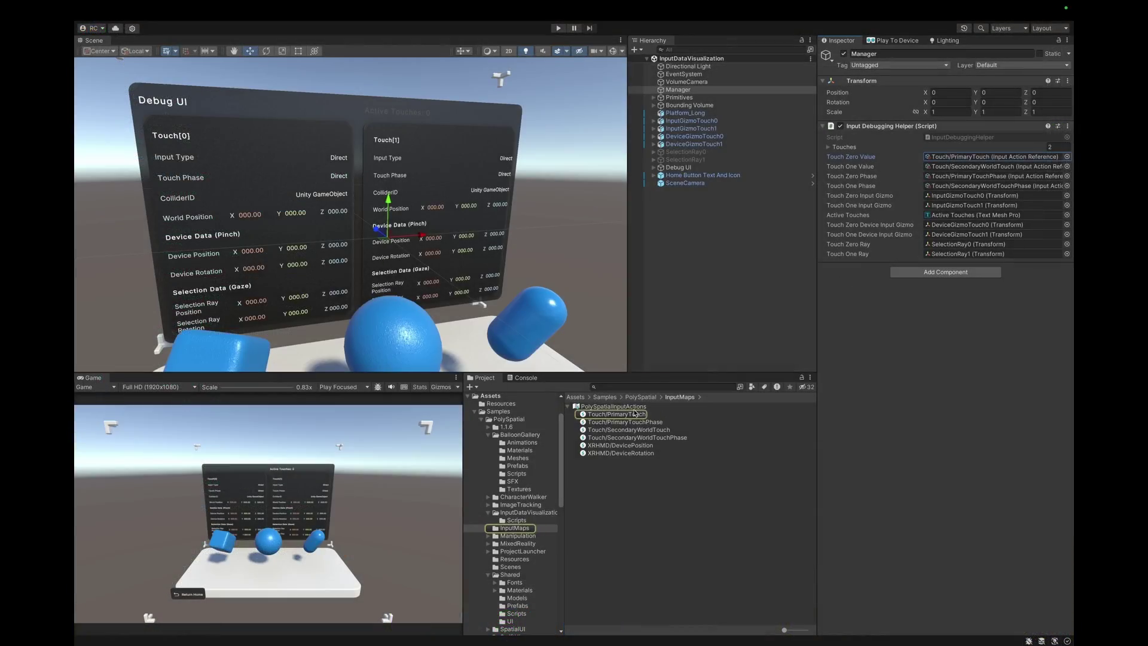
Open PolySpatialInputActions and inspect PrimaryTouch's binding path under Other > Spatial Pointer Device.
double_click(635, 414)
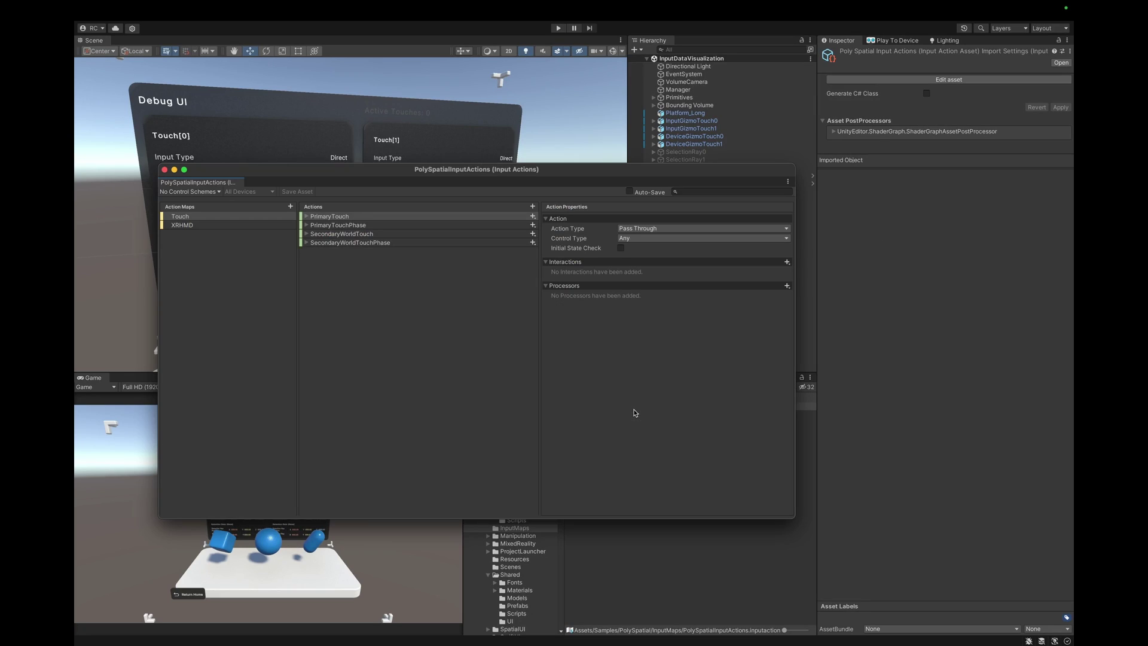
left_click(306, 217)
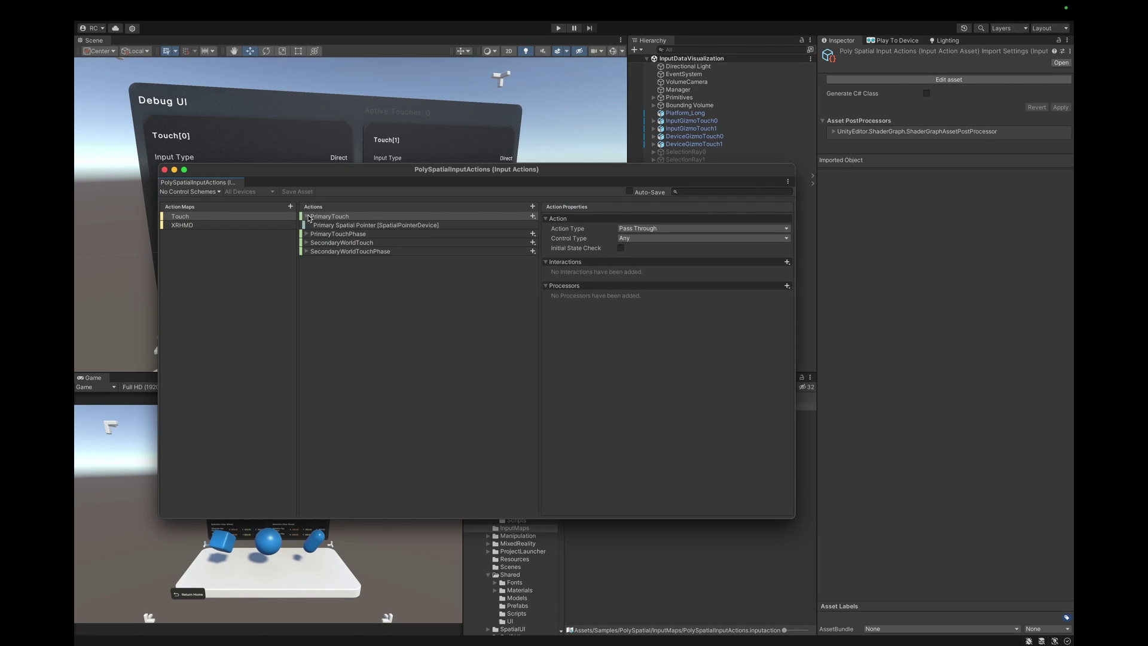
left_click(389, 226)
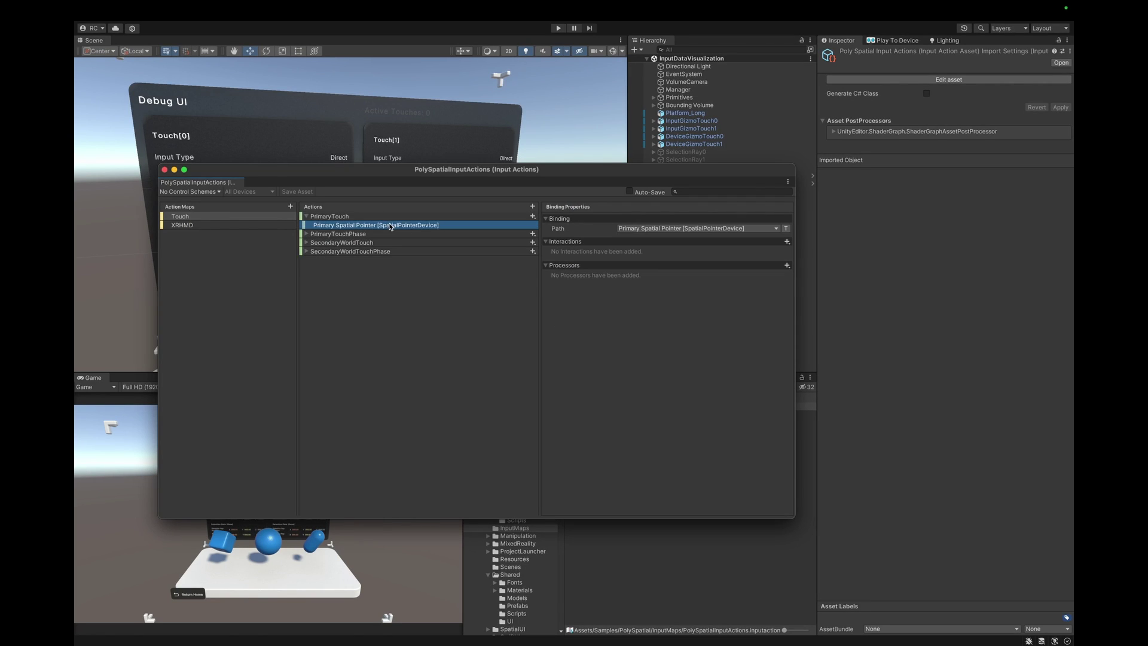
left_click(683, 229)
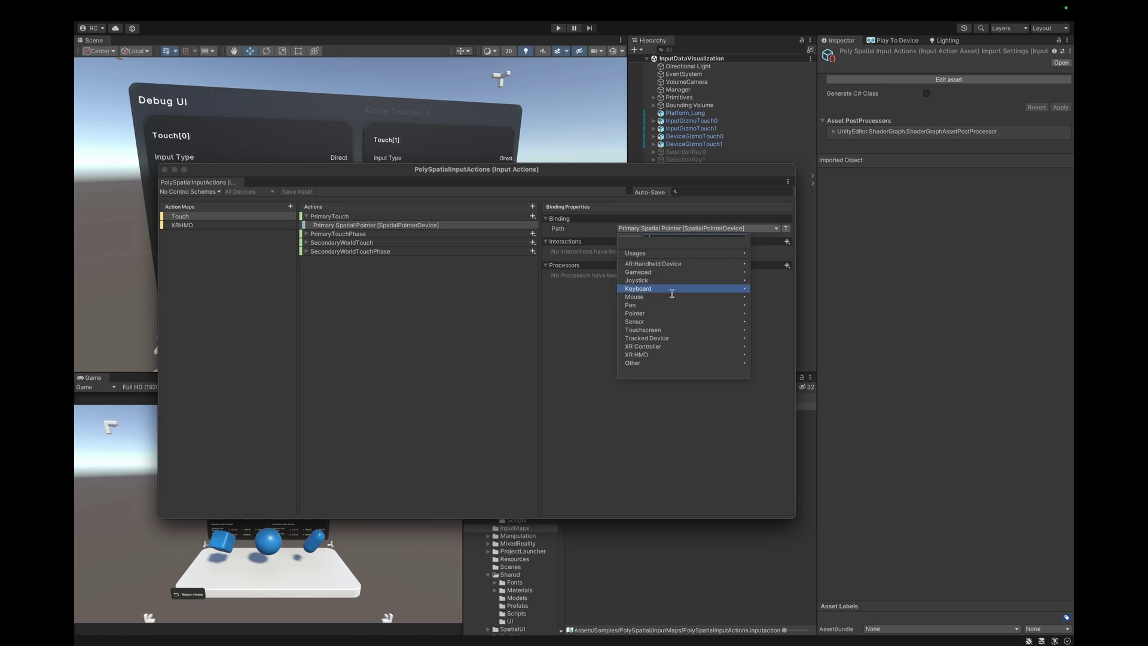
left_click(749, 366)
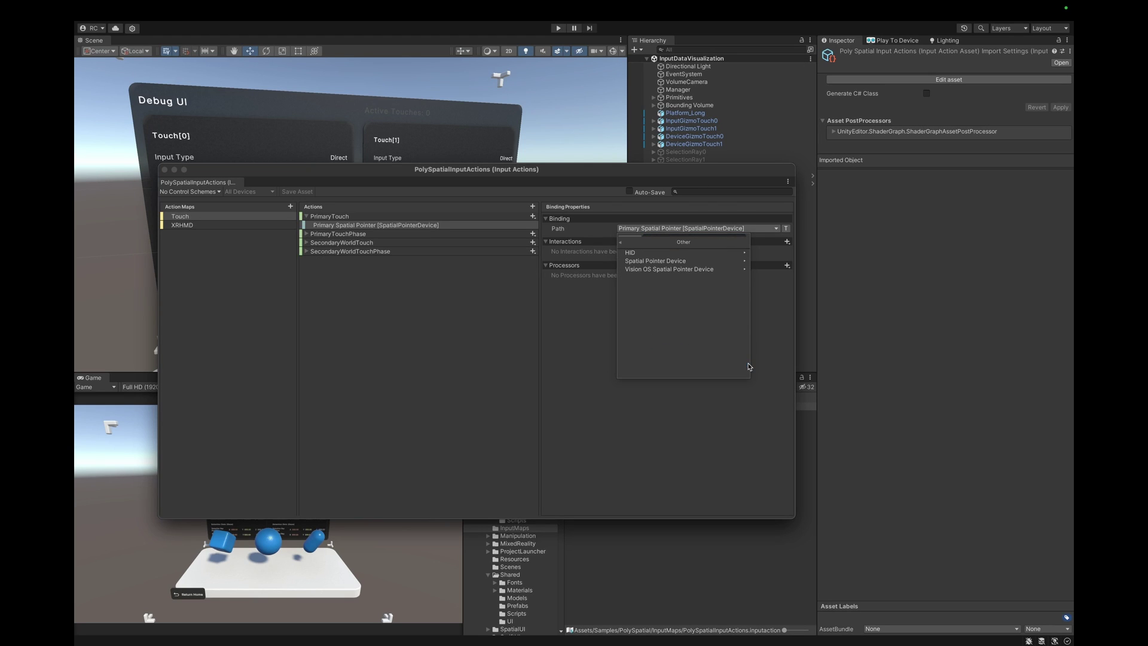
left_click(747, 261)
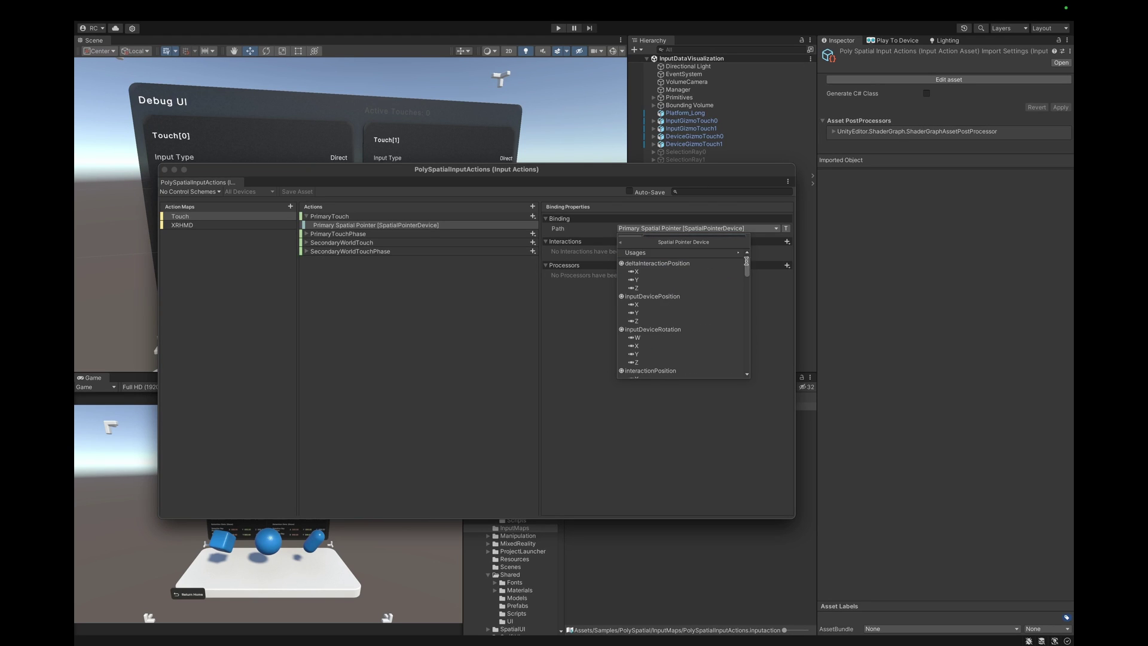
left_click_drag(748, 267, 748, 278)
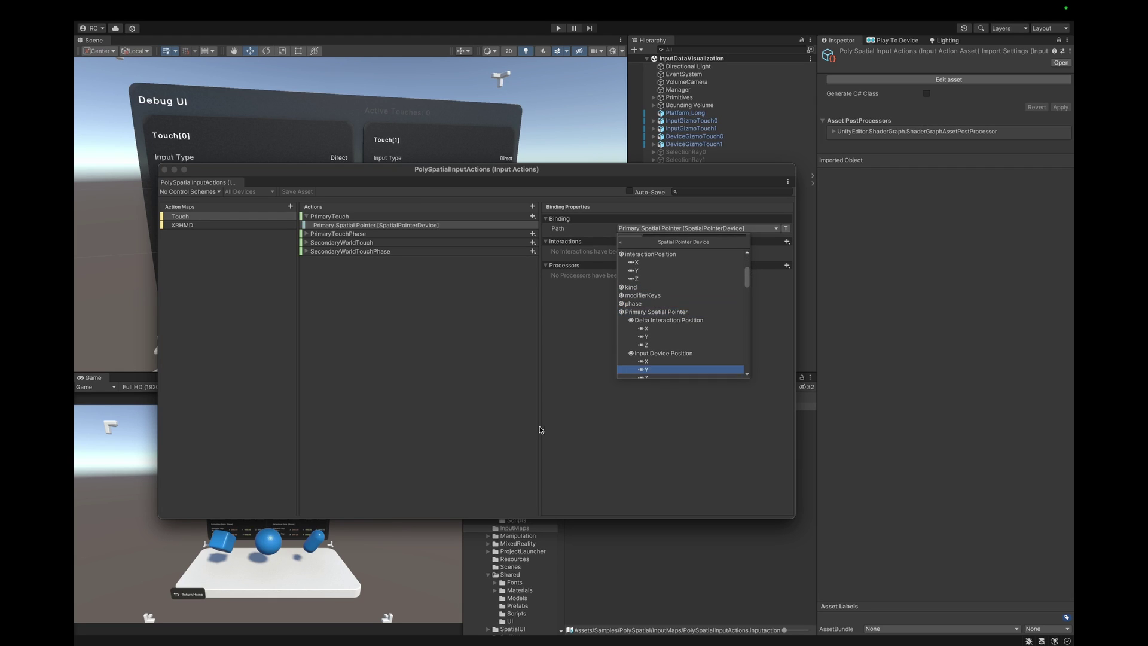
left_click(536, 420)
Expand the SecondaryWorldTouch, SecondaryWorldTouchPhase and PrimaryTouchPhase bindings, then view PrimaryTouch's properties.
left_click(306, 243)
left_click(309, 260)
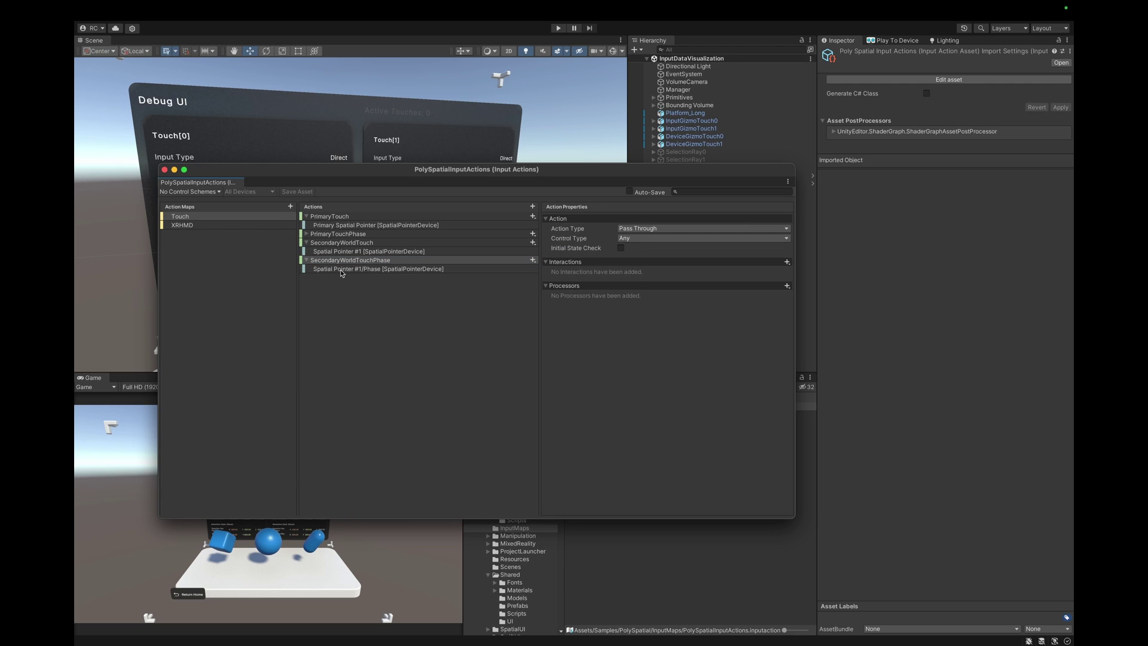
left_click(306, 235)
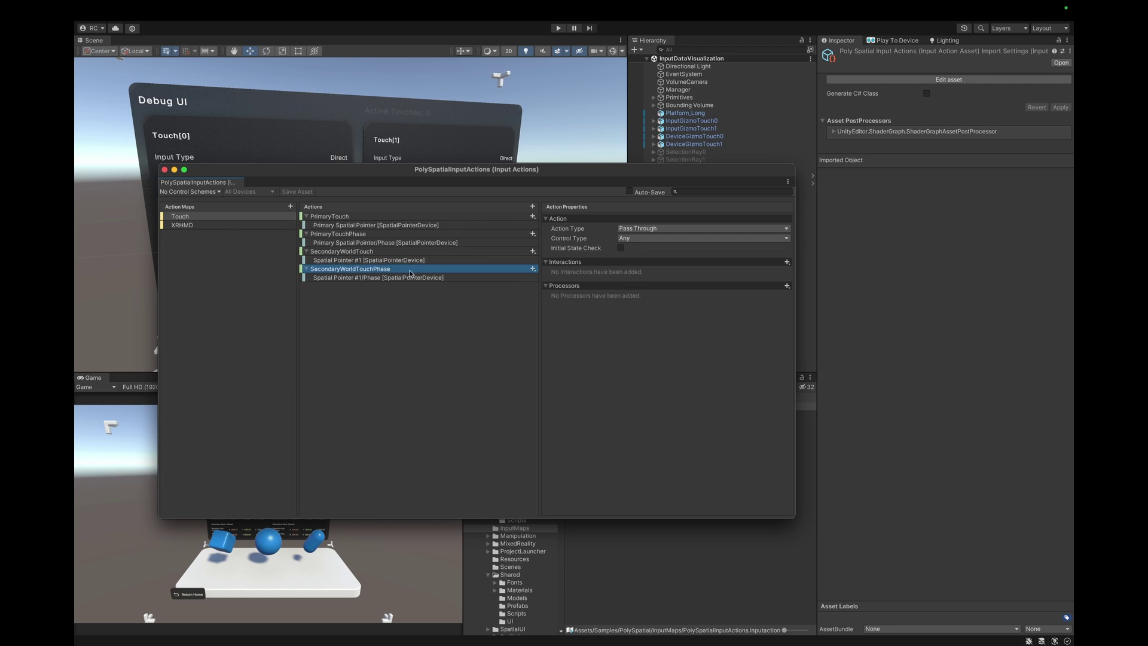
left_click(355, 217)
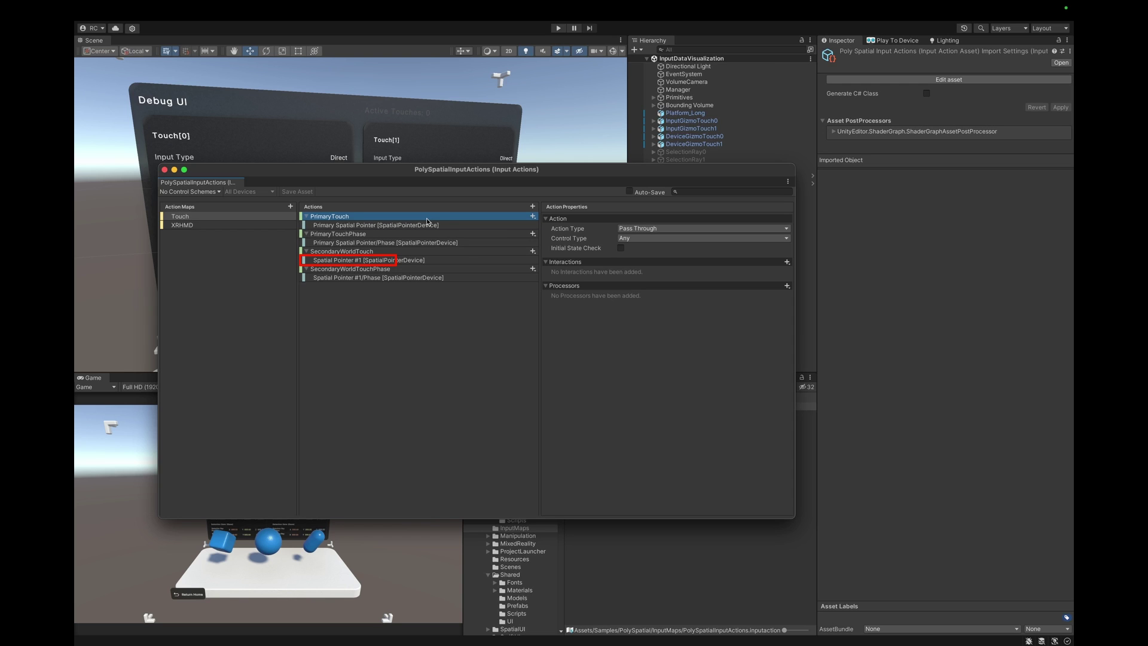
Delete Main Camera, Directional Light and Global Volume, then search the Project for 'scene'.
left_click(165, 170)
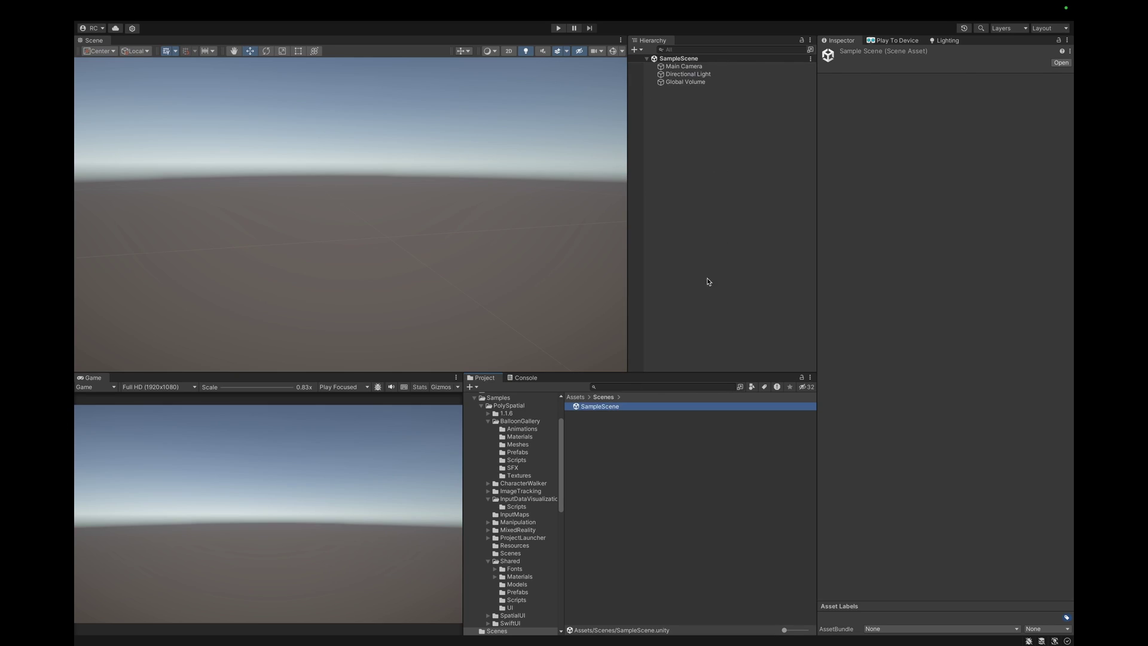
left_click(706, 82)
left_click(706, 69, "shift")
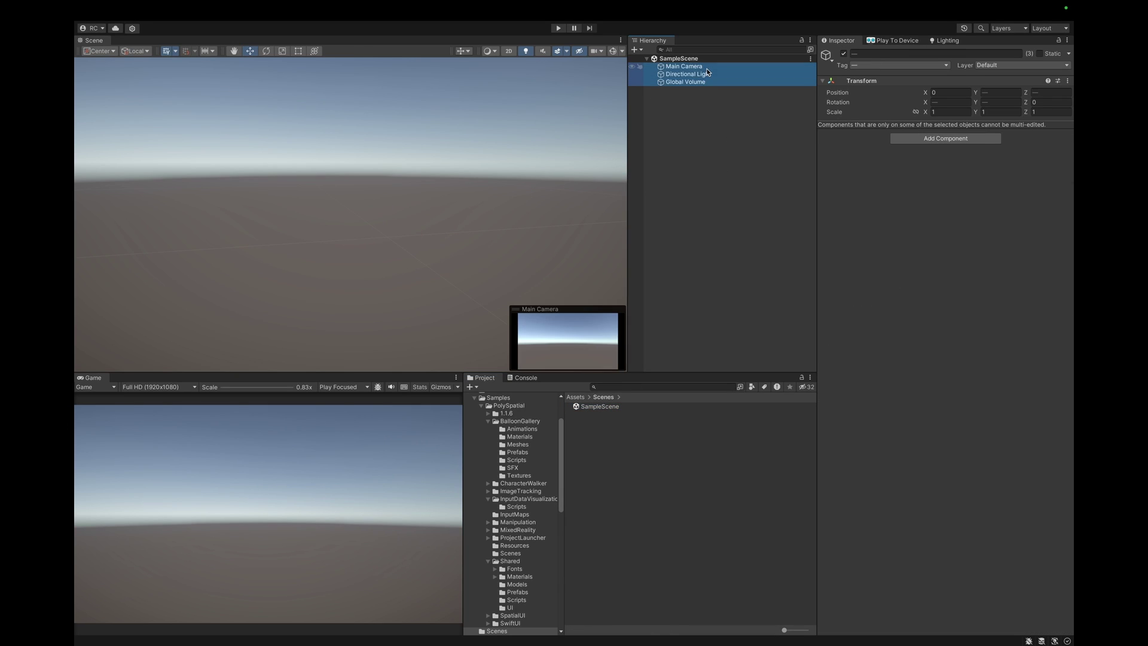
key("Delete")
left_click(621, 386)
type("scene")
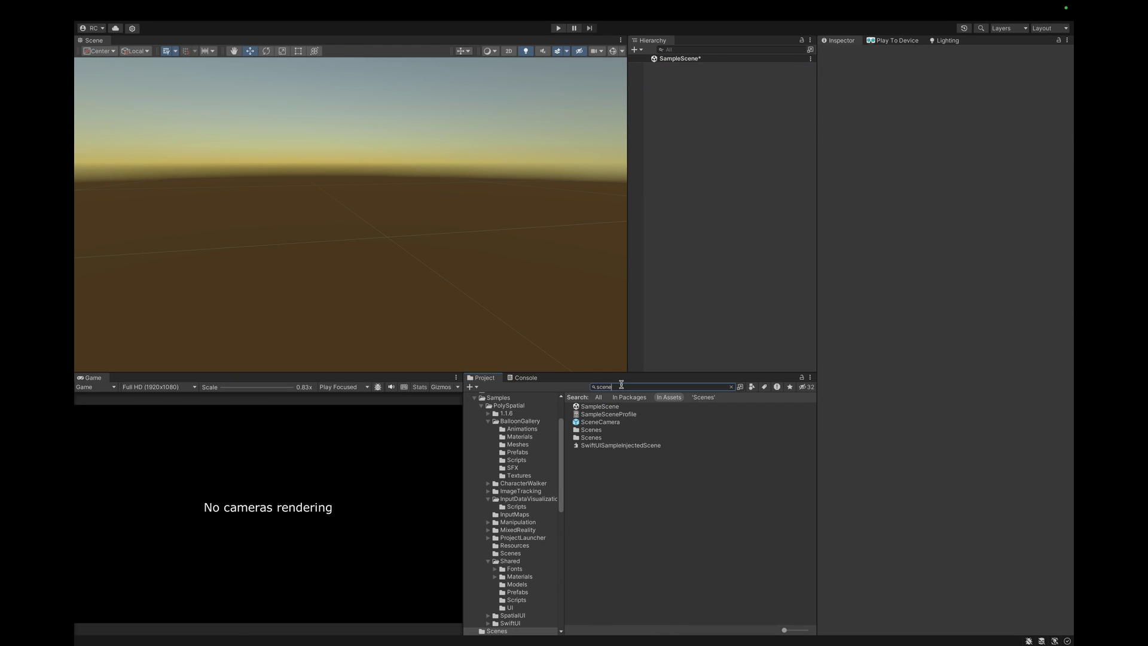
Add the SceneCamera prefab and an empty object named Volume Camera to the scene.
left_click_drag(601, 423, 716, 268)
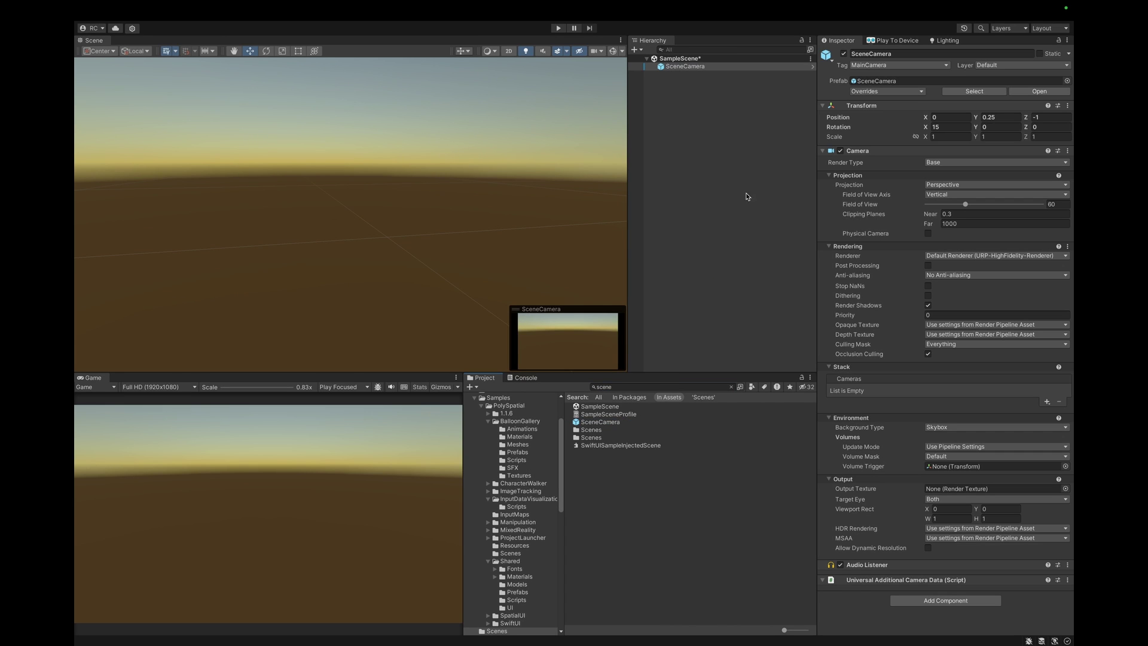
left_click(720, 121)
right_click(690, 95)
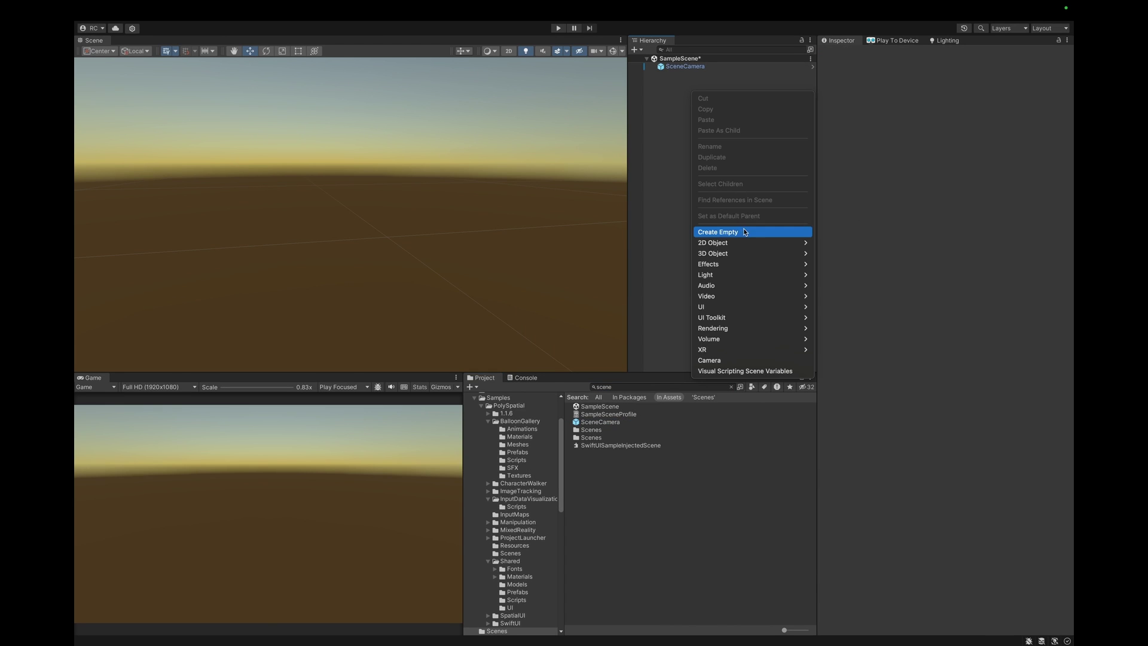
left_click(745, 232)
type("Volu")
key("Return")
Reset Volume Camera's Transform and add a Volume Camera component using the Bounded configuration.
left_click(1067, 80)
left_click(999, 93)
left_click(940, 130)
type("volume cam")
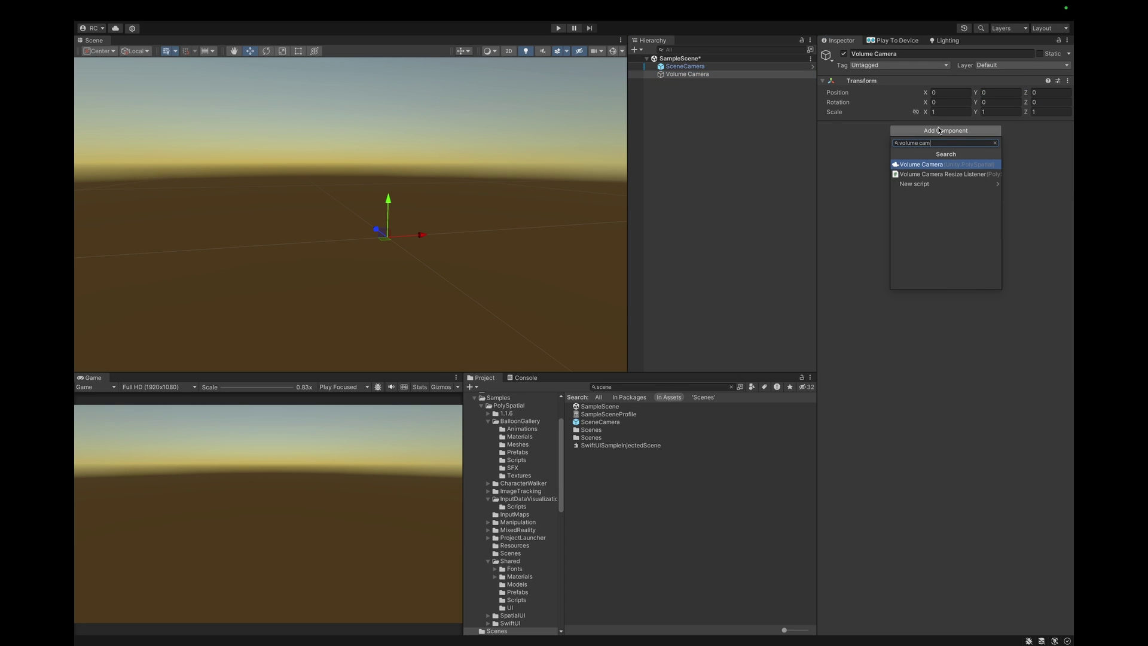
key("Return")
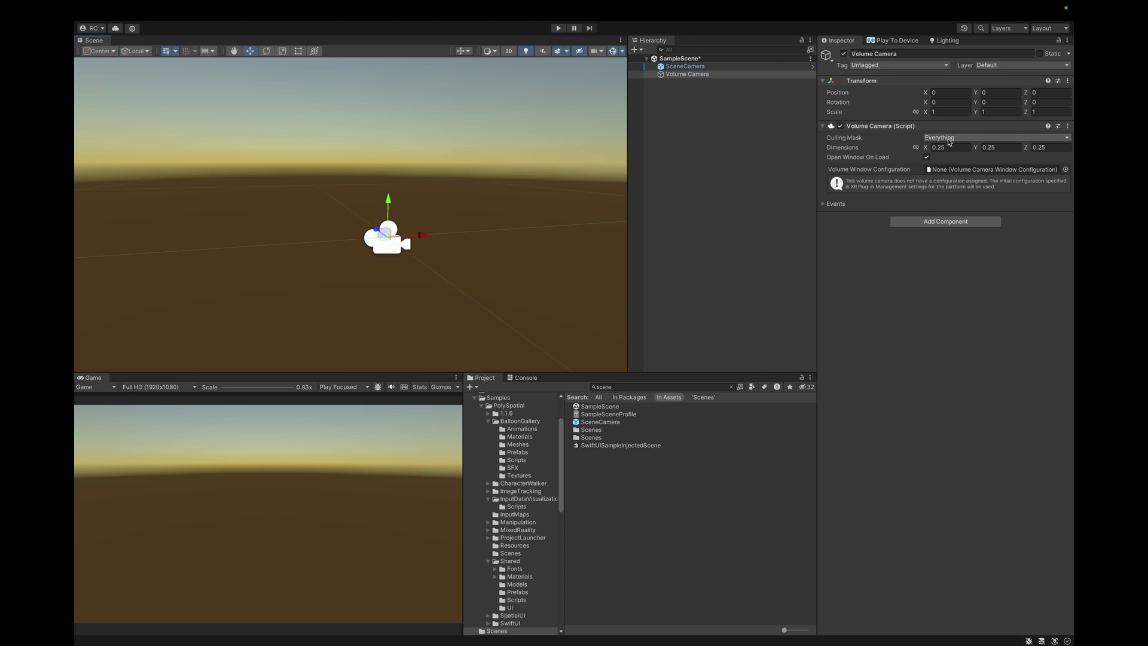
left_click(1066, 170)
left_click(814, 214)
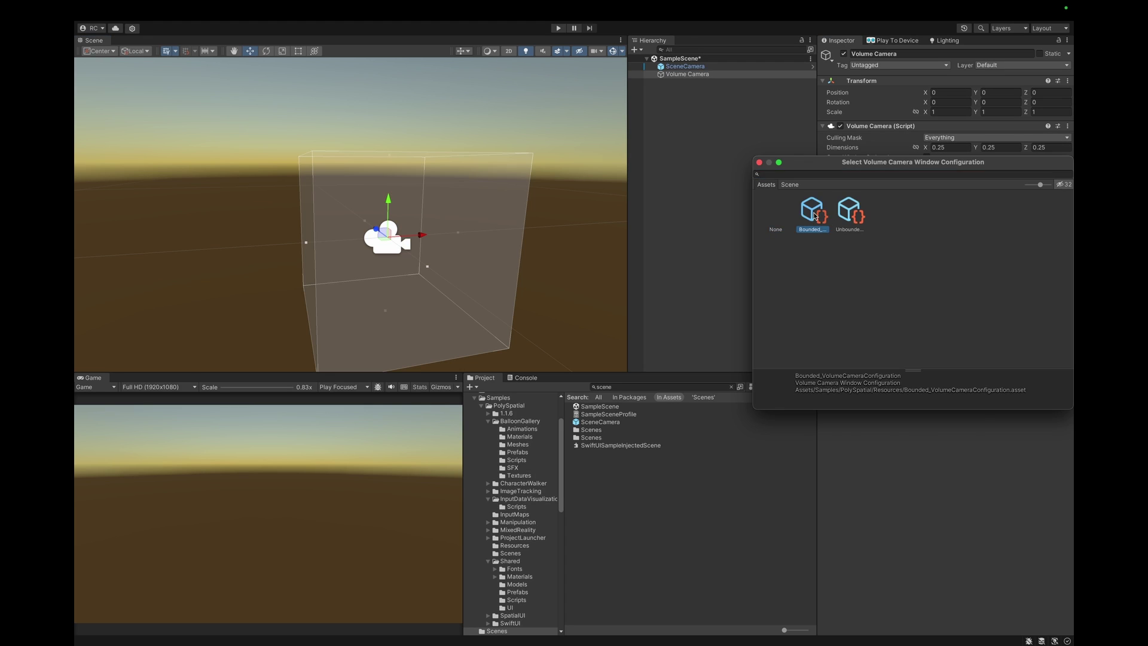
double_click(814, 214)
Add a Volume Camera Resize Listener component to Volume Camera.
left_click(922, 224)
left_click(932, 260)
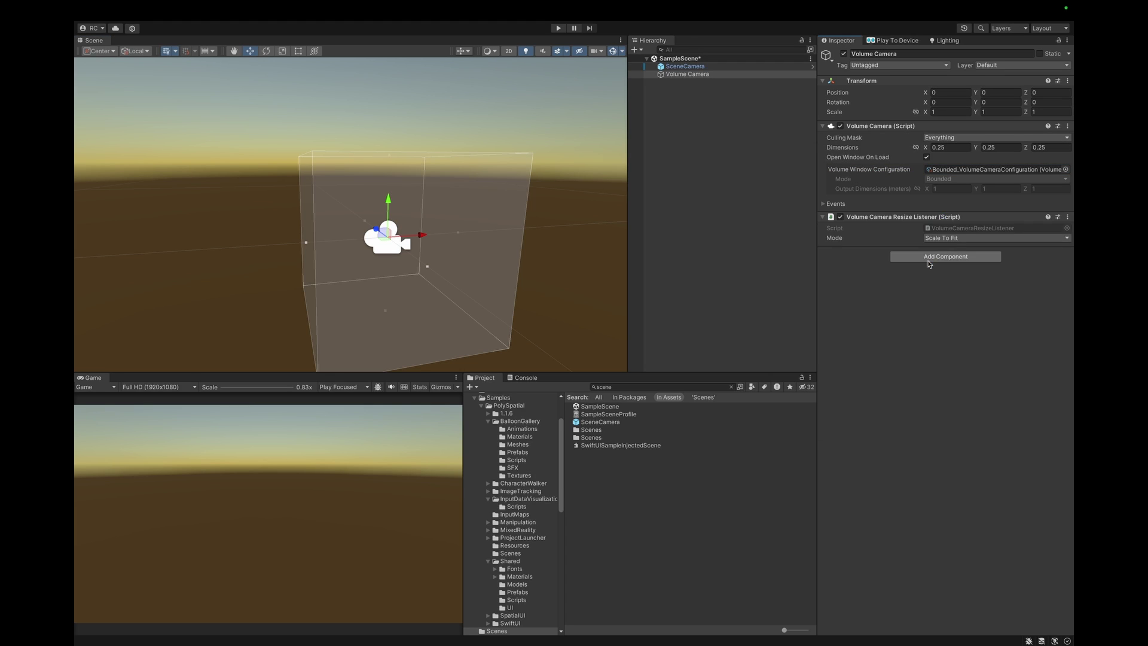
left_click(824, 204)
left_click(824, 204)
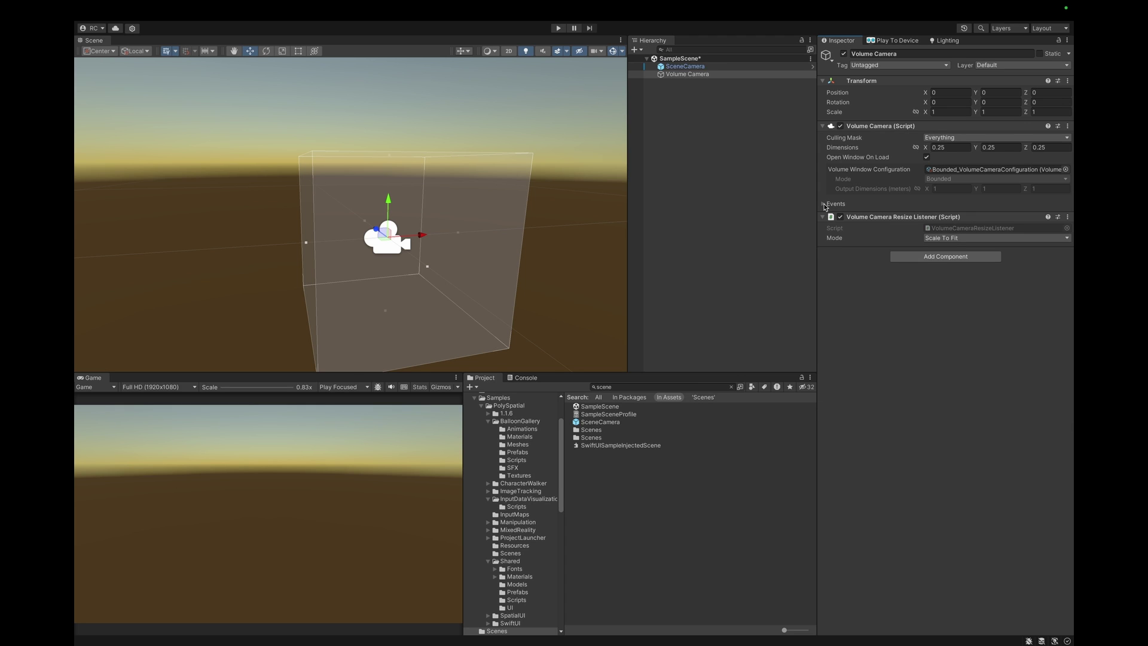
scroll(537, 216, "down", 10)
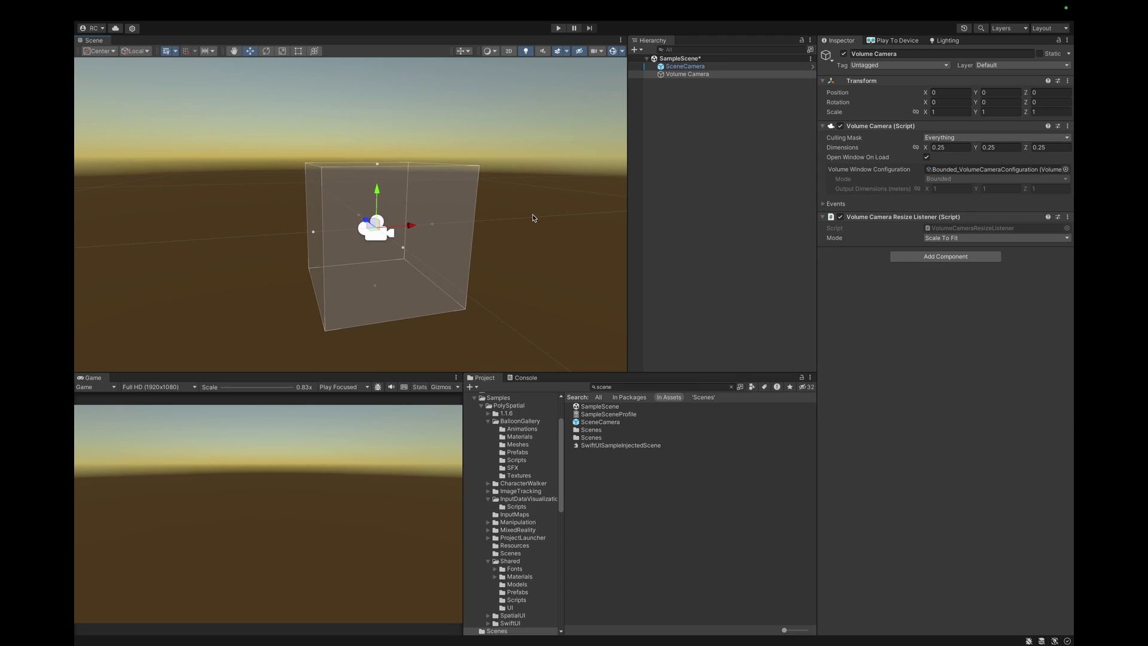
scroll(529, 190, "up", 3)
Turn off the skybox in the Scene view and inspect the volume box from several angles.
left_click_drag(530, 190, 534, 205, "alt")
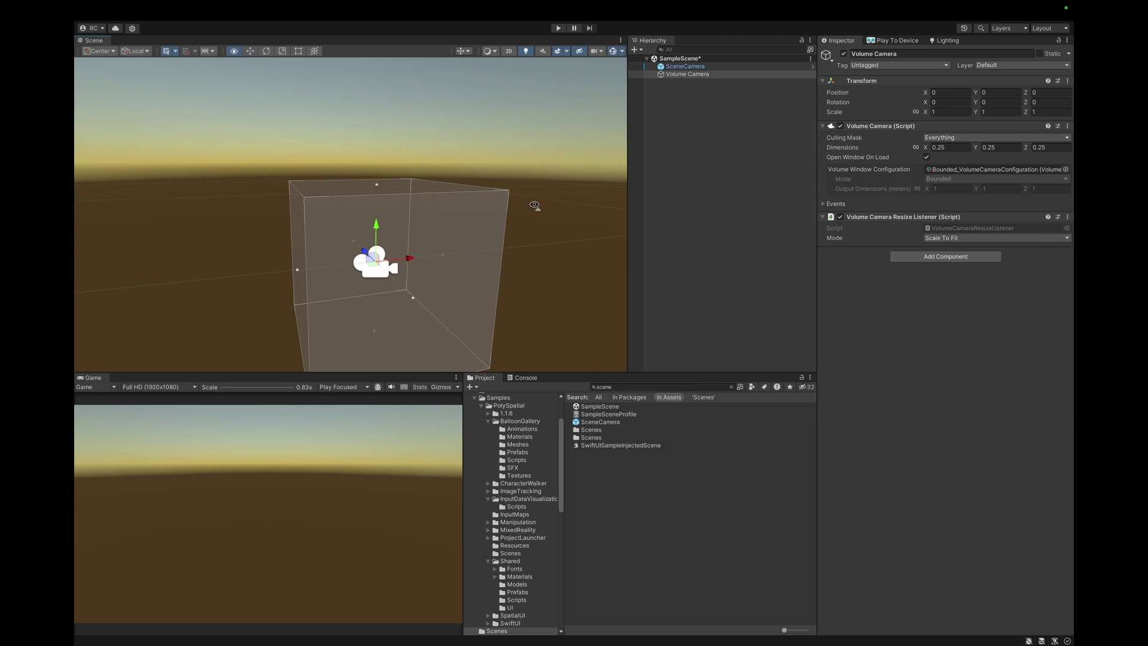
left_click(560, 52)
scroll(505, 139, "down", 3)
mouse_move(504, 138)
left_mouse_down("alt")
mouse_move(494, 139)
mouse_move(524, 147)
left_mouse_up("alt")
scroll(494, 139, "up", 3)
scroll(495, 146, "down", 3)
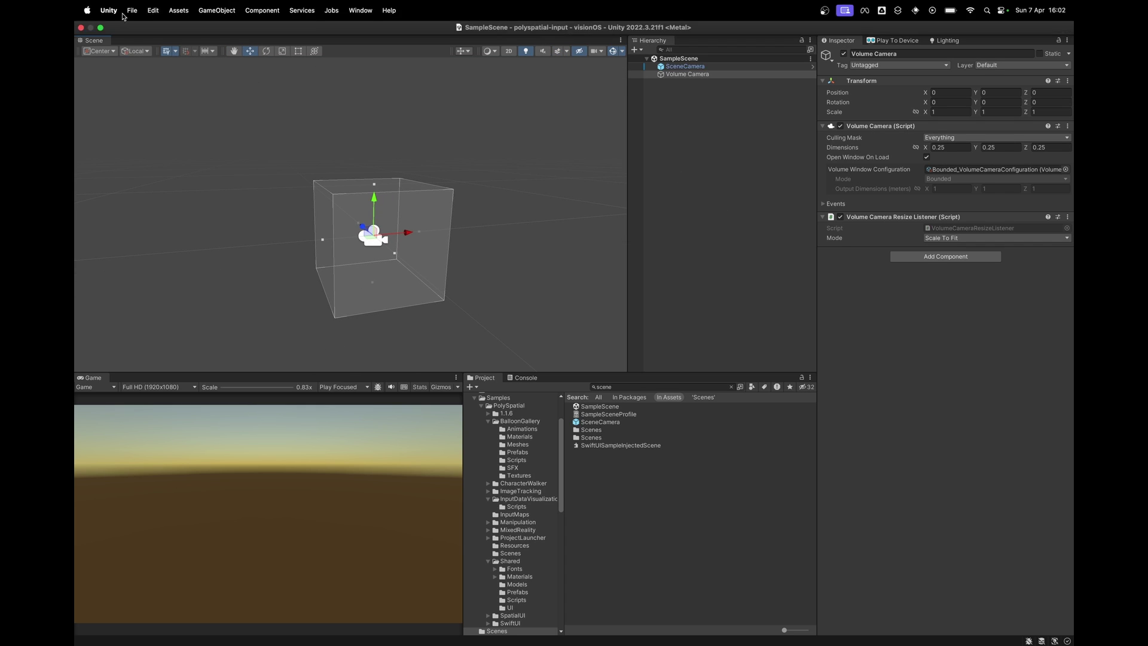
In Player Settings > PolySpatial, set the default volume camera configuration to Bounded.
left_click(153, 10)
left_click(153, 151)
left_click(239, 360)
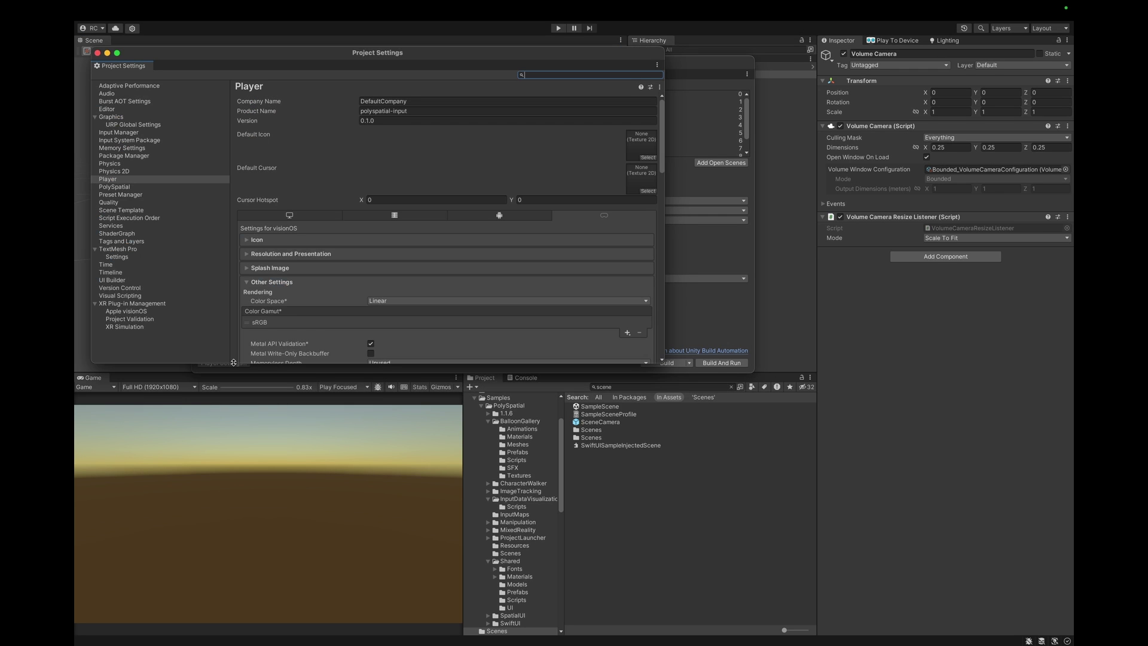
left_click(121, 187)
left_click(432, 102)
left_click(651, 102)
double_click(716, 139)
left_click(98, 52)
left_click(194, 63)
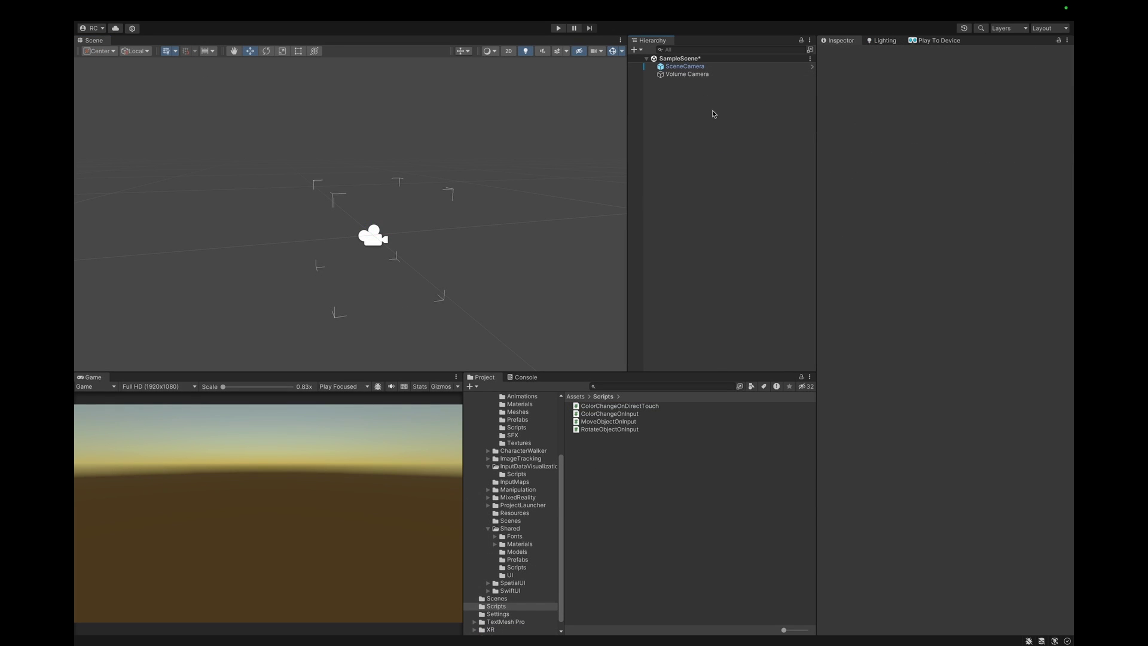
Add a Cube at position 0,0,0 with scale 0.1, 0.1, 0.1.
right_click(711, 114)
mouse_move(756, 274)
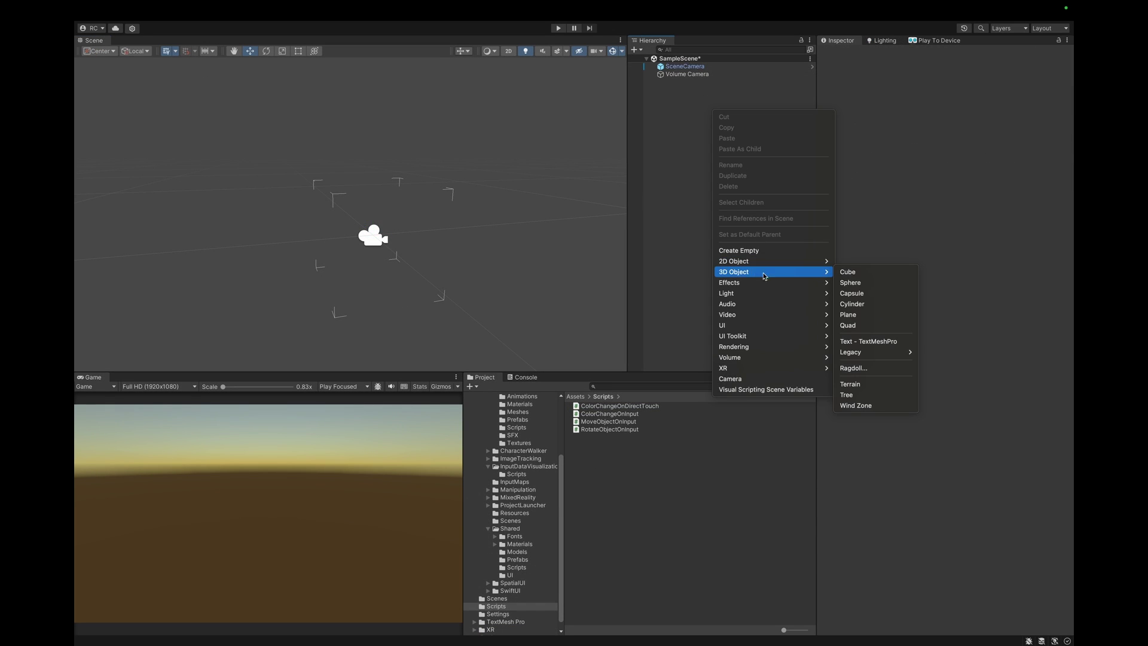
left_click(855, 279)
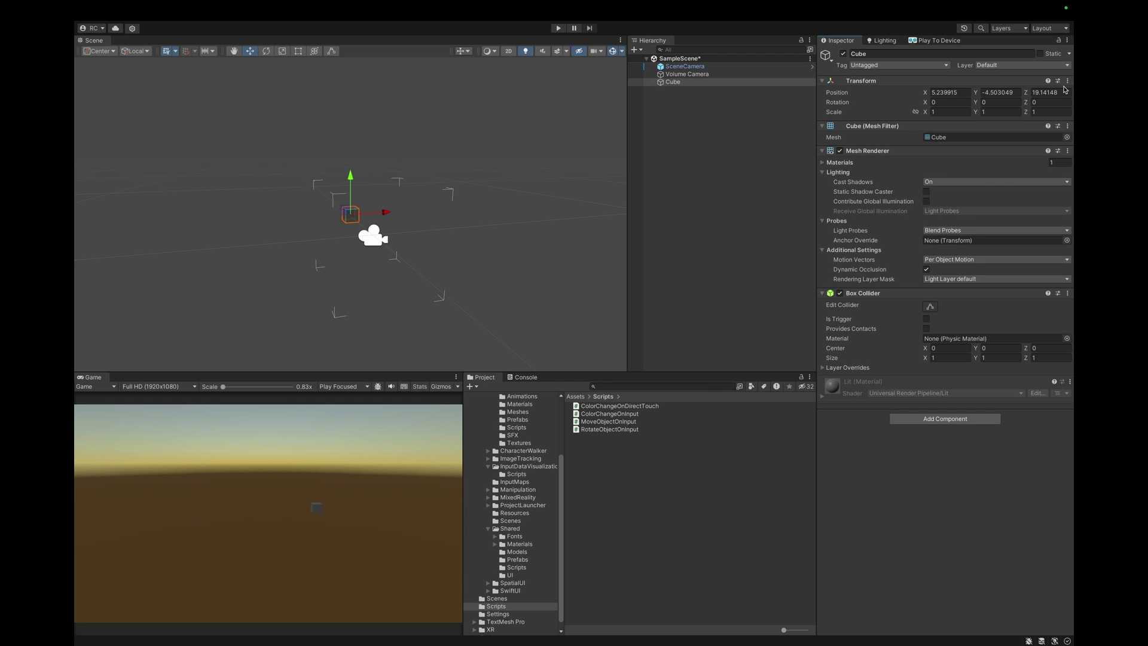
right_click(980, 92)
left_click(974, 105)
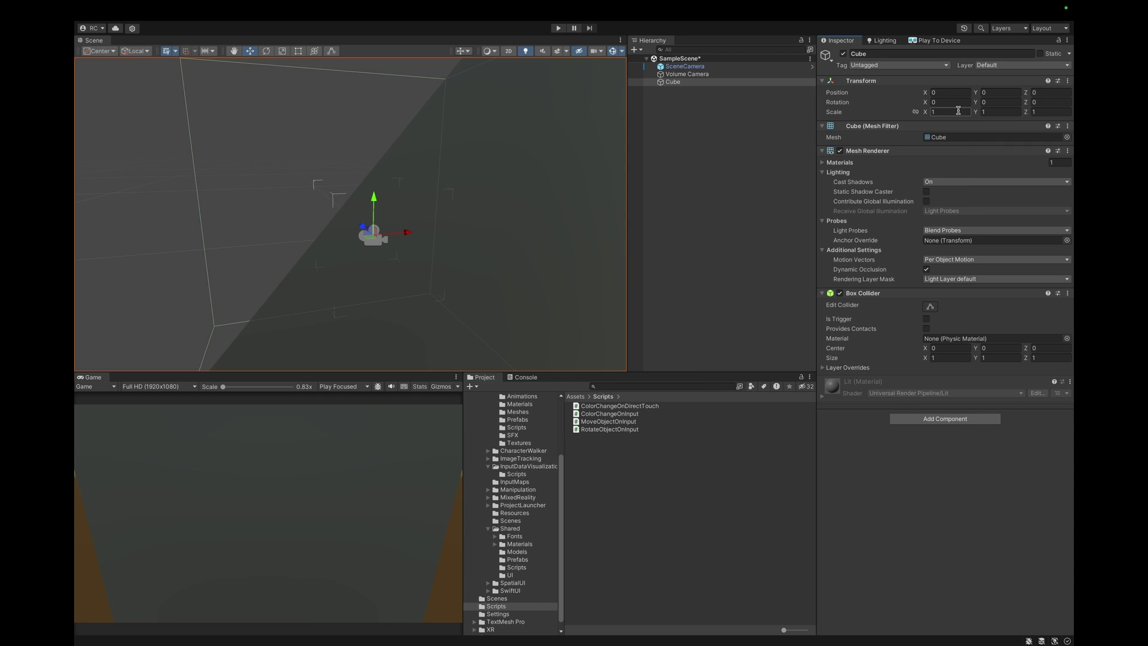
left_click(958, 110)
type(".1")
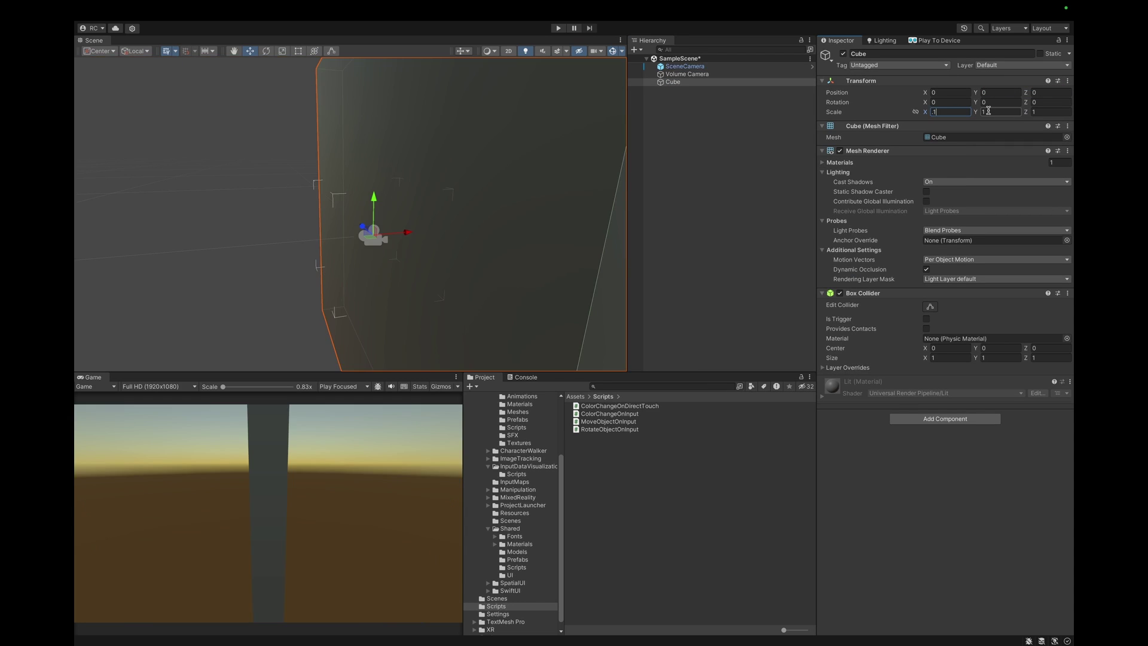
left_click(989, 111)
type(".1")
key("Tab")
type(".1")
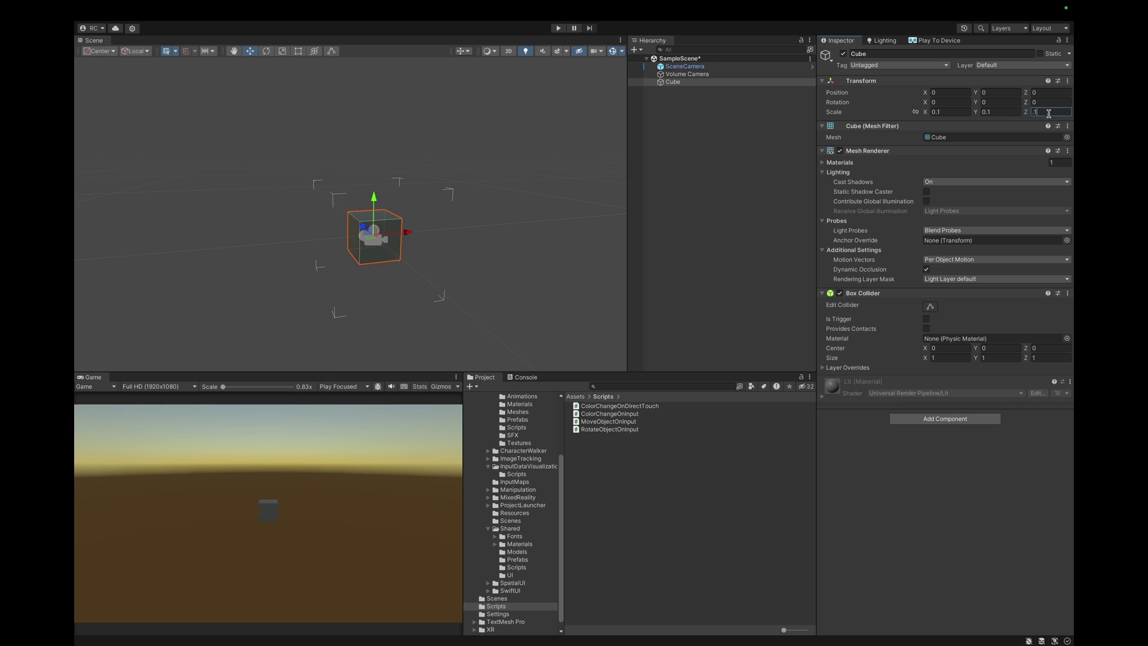
Add the VisionOS Hover Effect and VisionOS Grounding Shadow components to the cube.
left_click(932, 419)
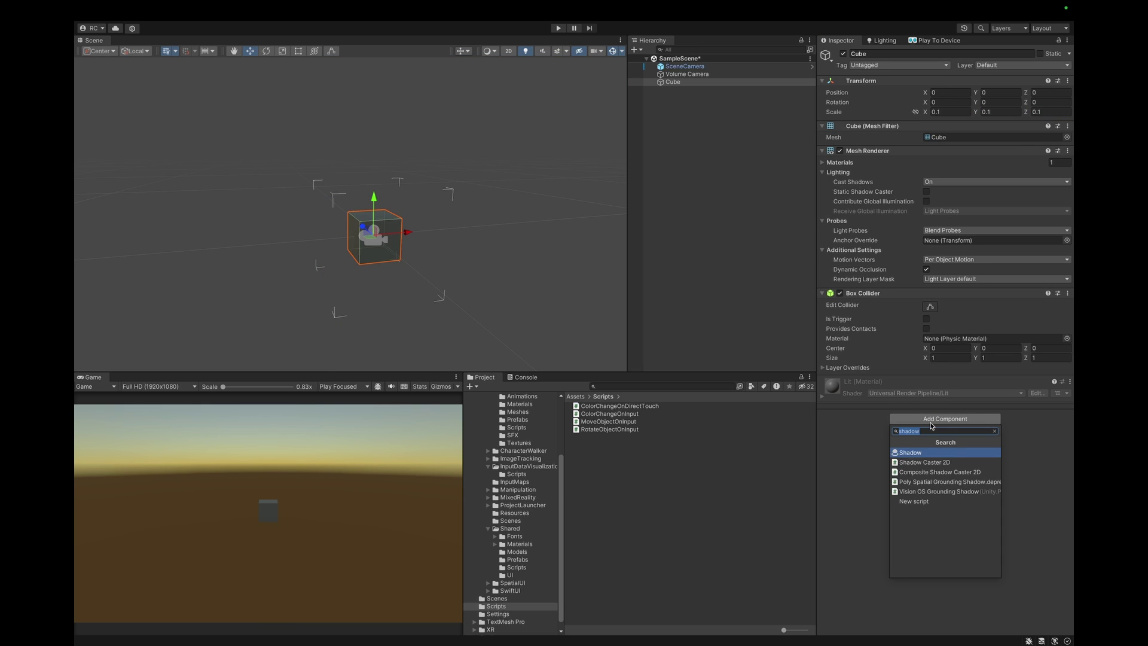
type("hover")
key("Return")
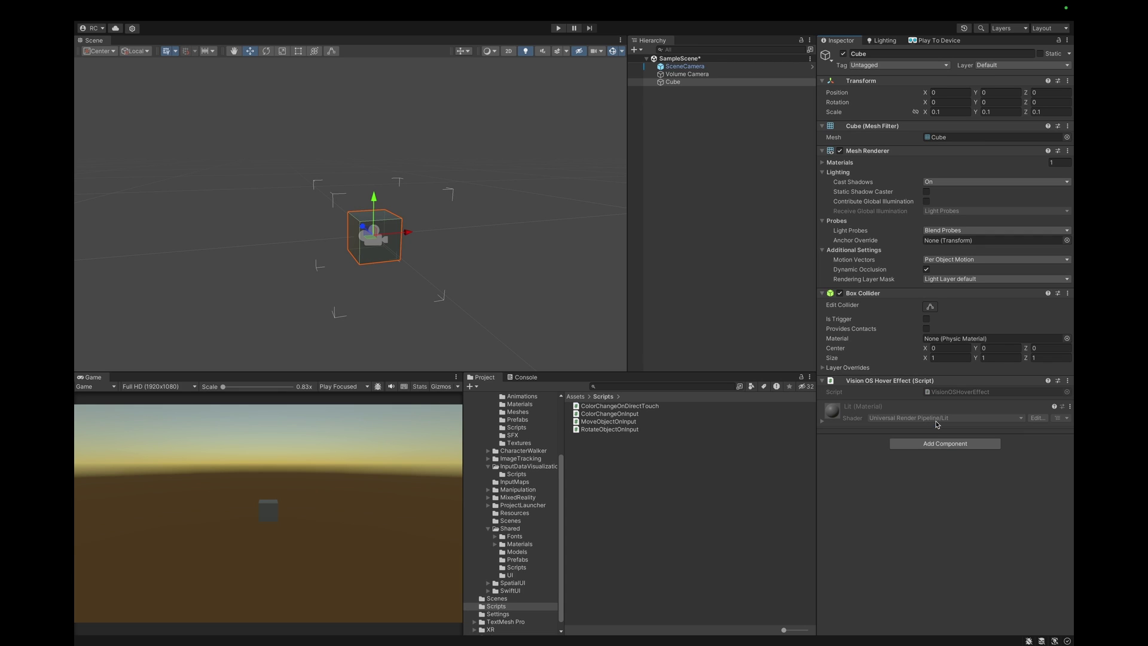
left_click(927, 441)
type("shadow")
key("Down")
key("Down")
key("Down")
key("Return")
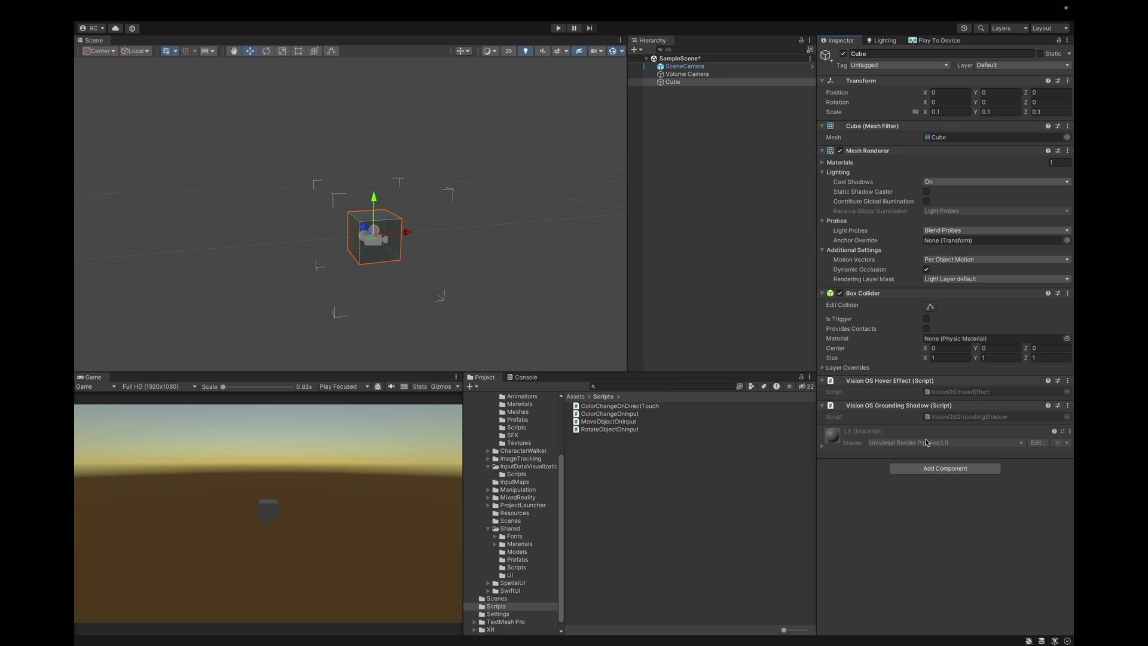
Create an empty object named 'Input Manager' and reset its position to the origin.
right_click(709, 124)
left_click(749, 261)
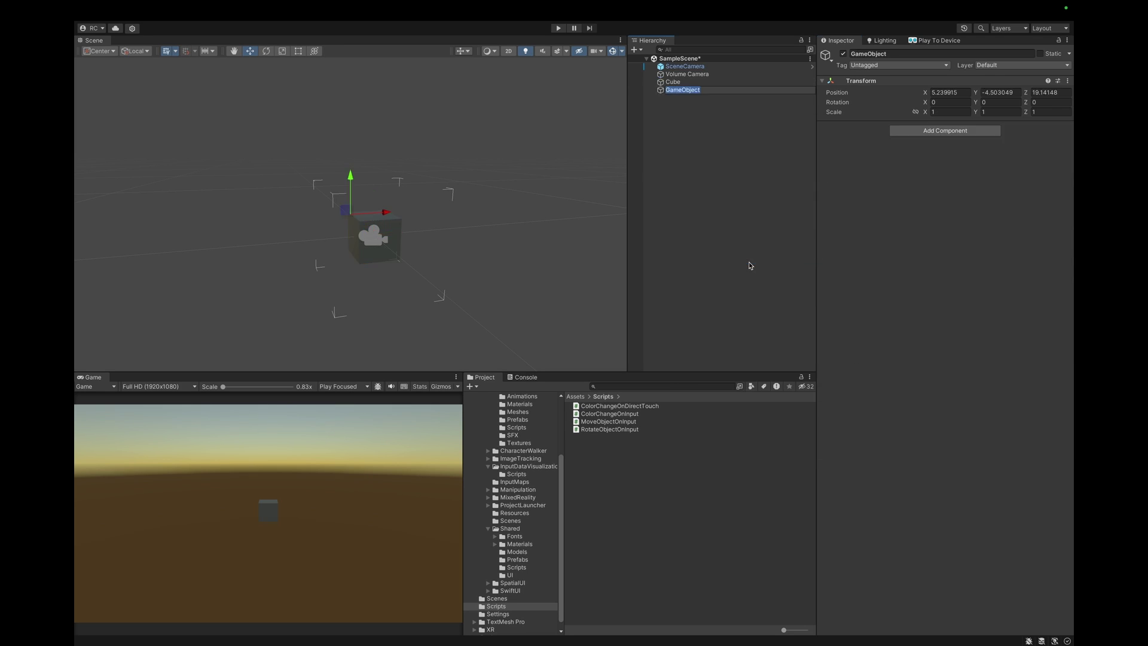
type("Input Manager")
key("Return")
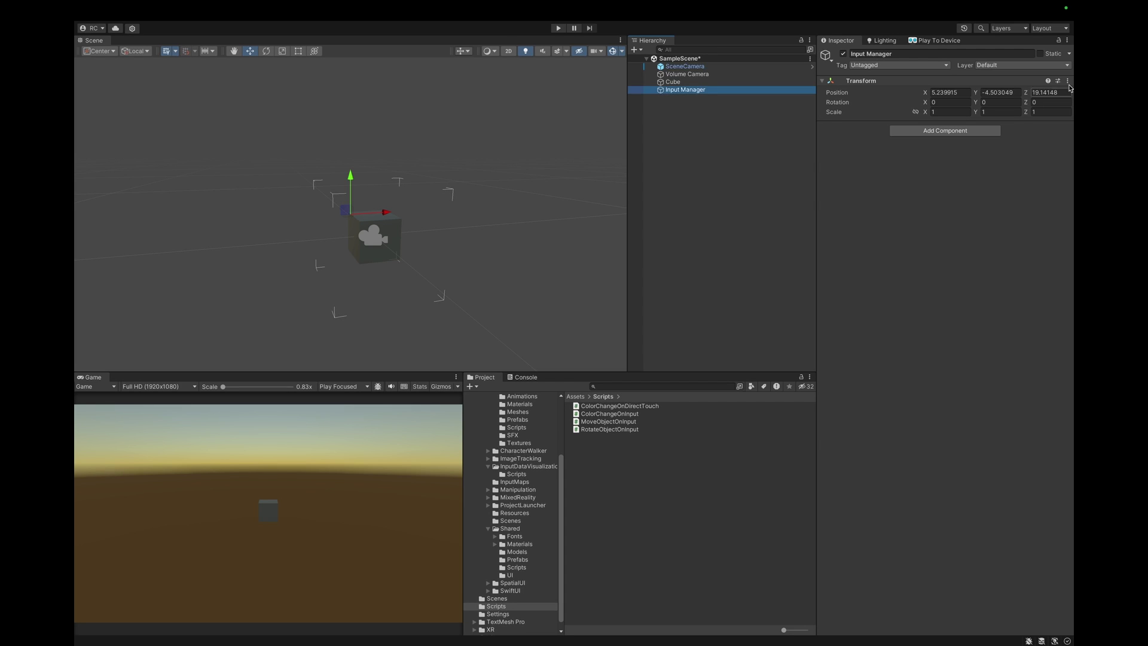
left_click(1067, 80)
left_click(1034, 96)
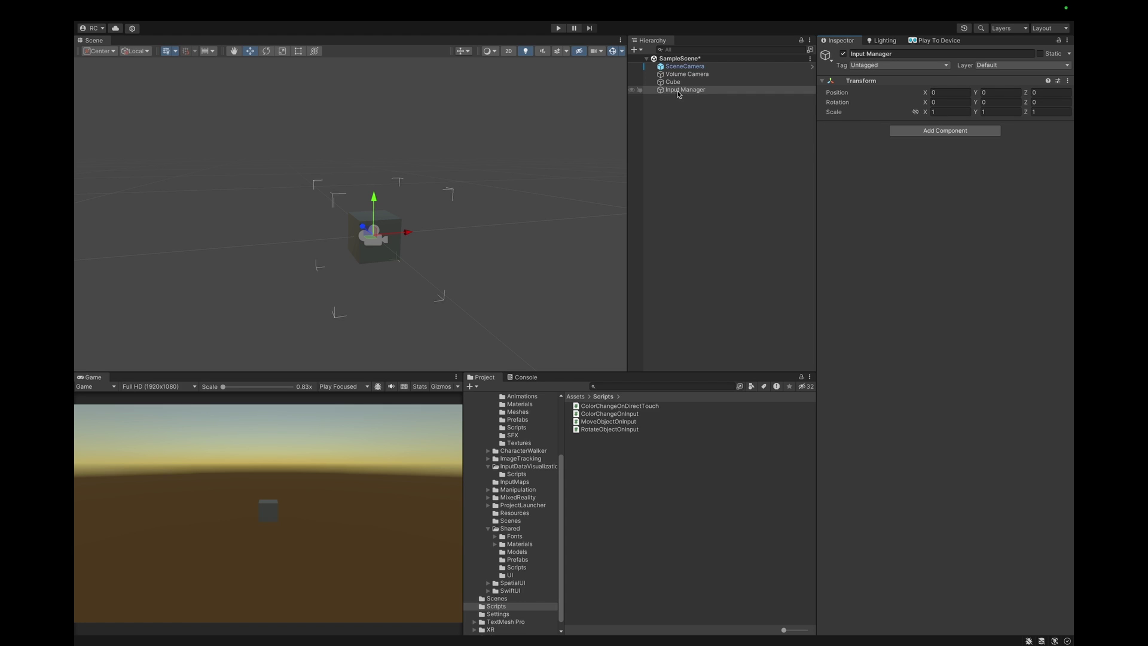
Add an EventSystem using InputSystemUIInputModule and save the scene.
right_click(680, 118)
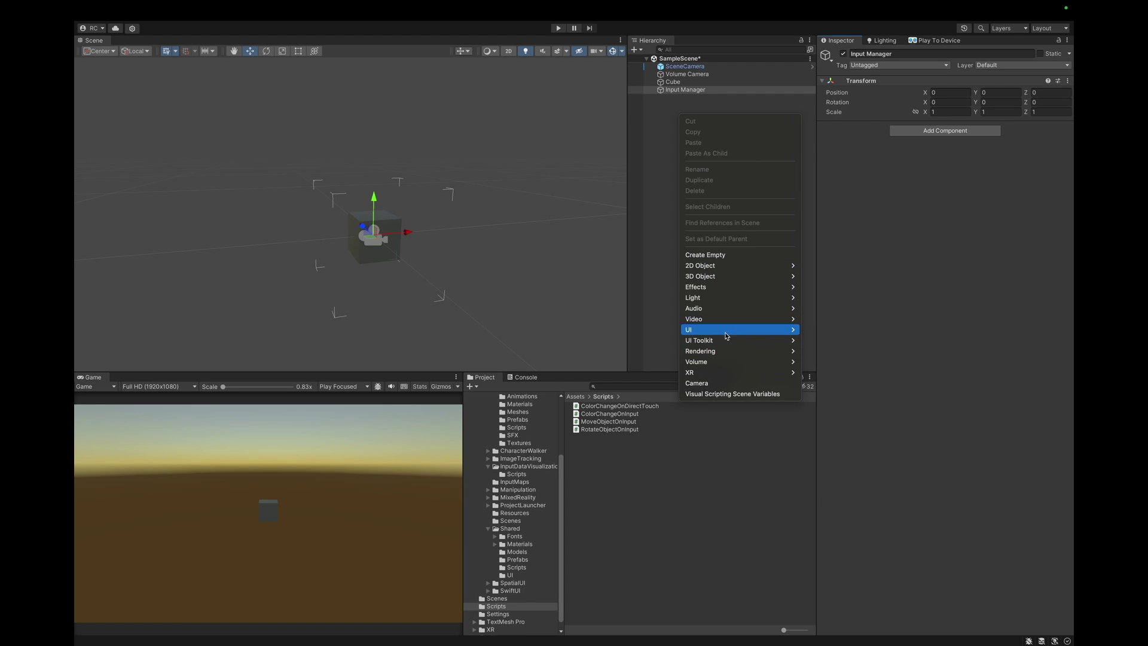
mouse_move(725, 330)
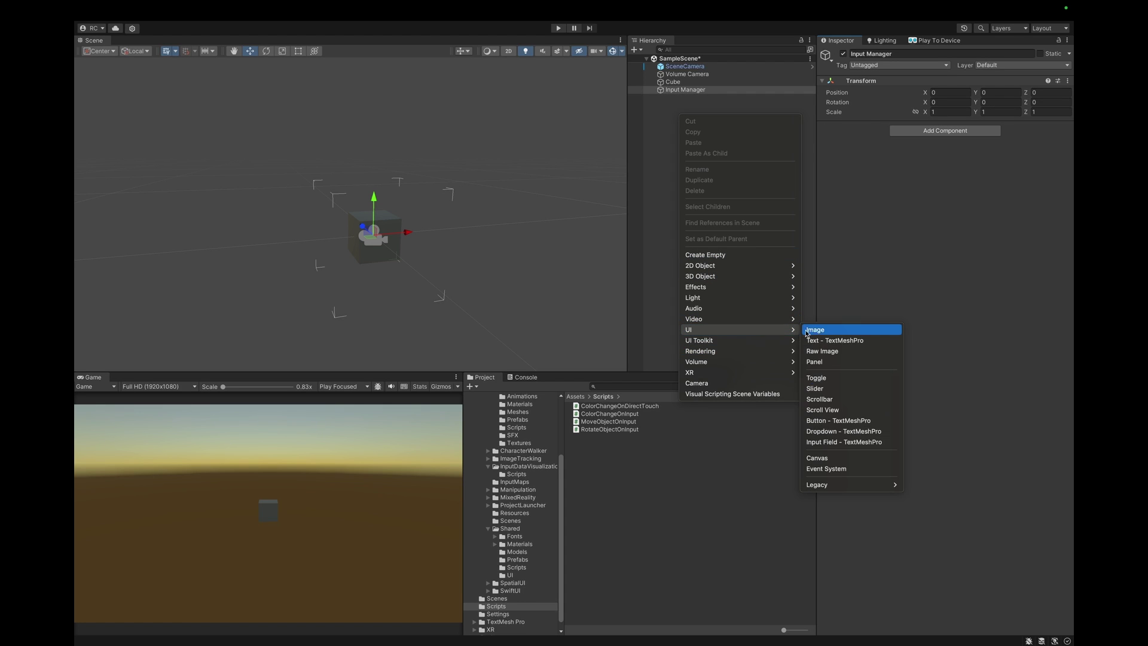
left_click(828, 468)
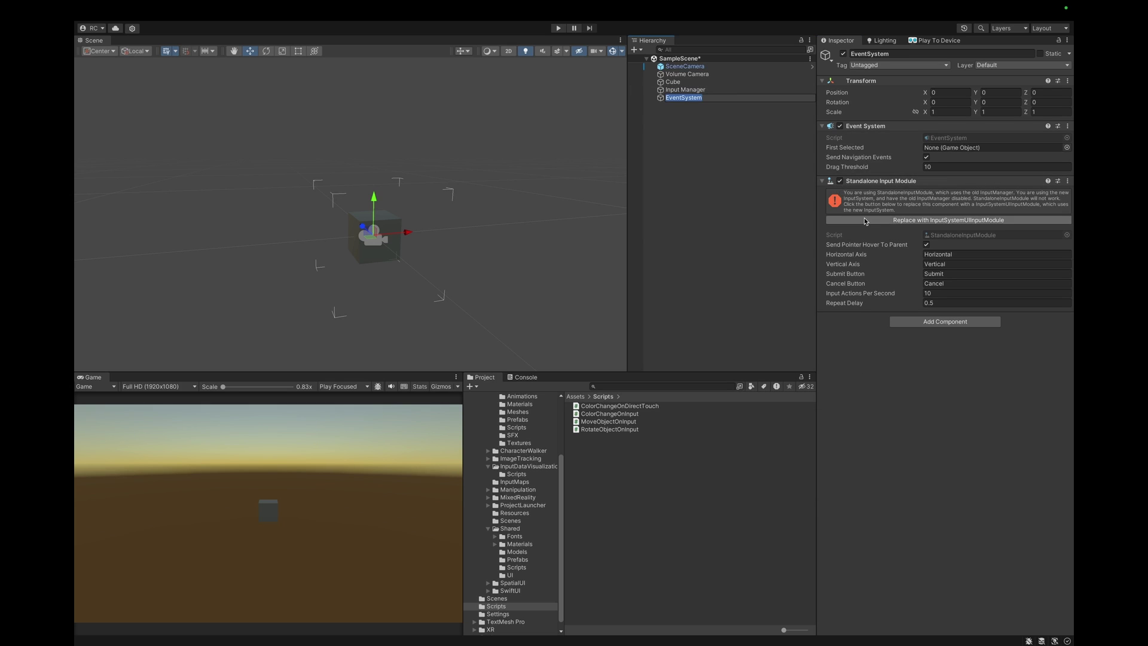
left_click(855, 220)
key("ctrl+s")
left_click(685, 90)
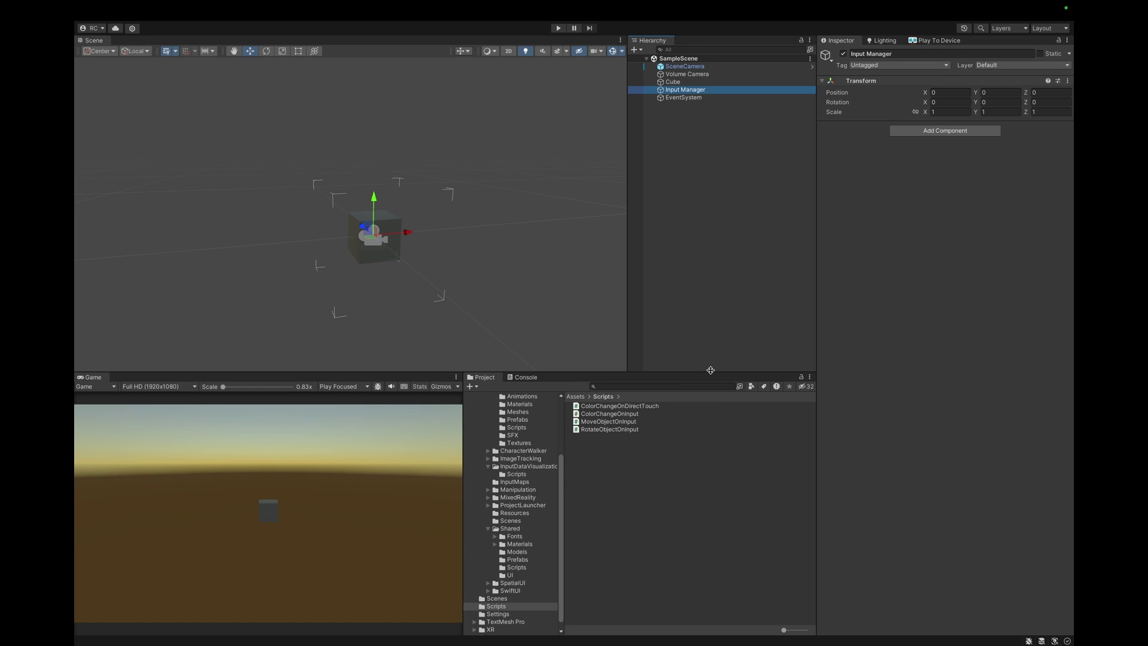
Code ColorChangeOnInput.cs to give spatial-pointer-touched objects a random material colour.
double_click(631, 414)
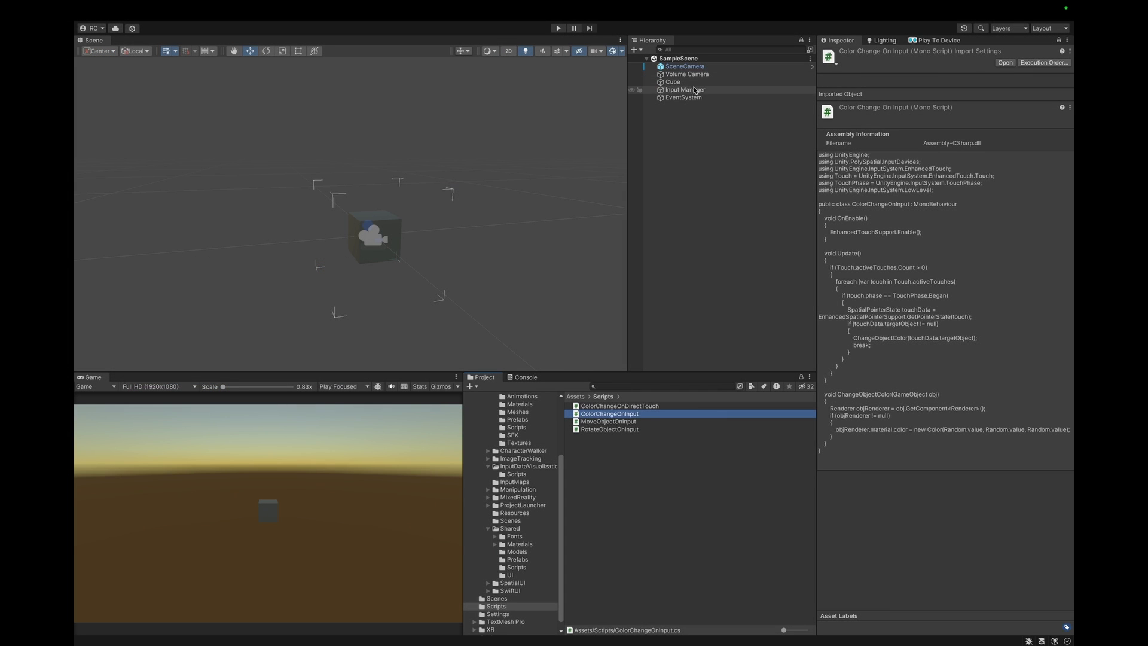
Add the ColorChangeOnInput script from the Project panel as a component on Input Manager.
left_click(694, 90)
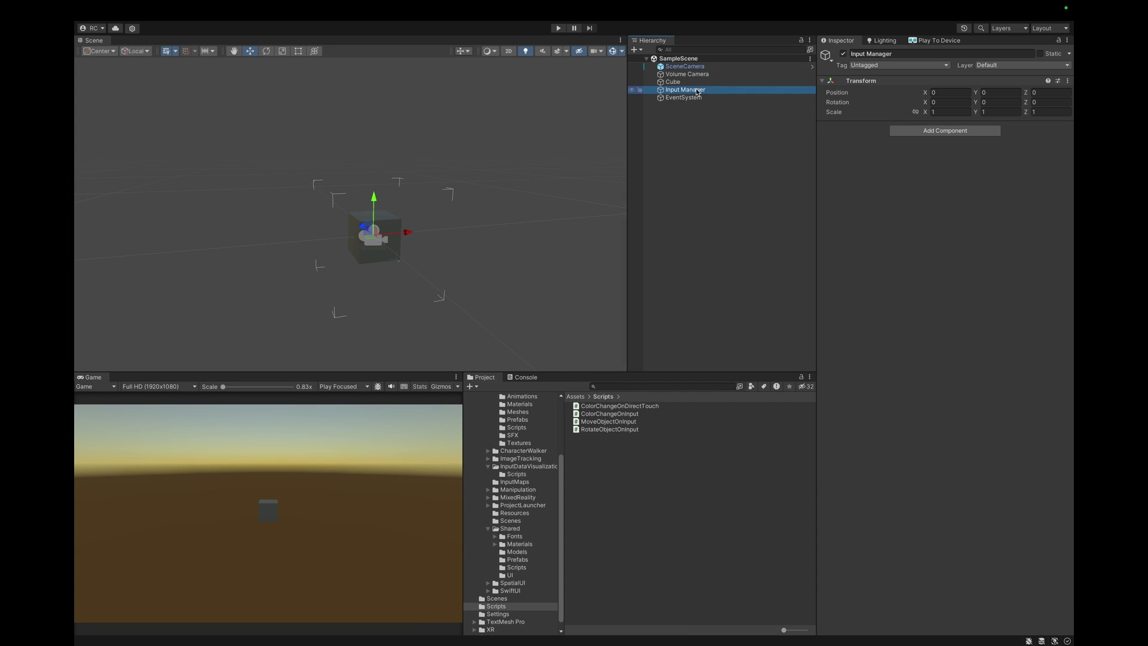
left_click(616, 417)
left_click_drag(616, 416, 934, 256)
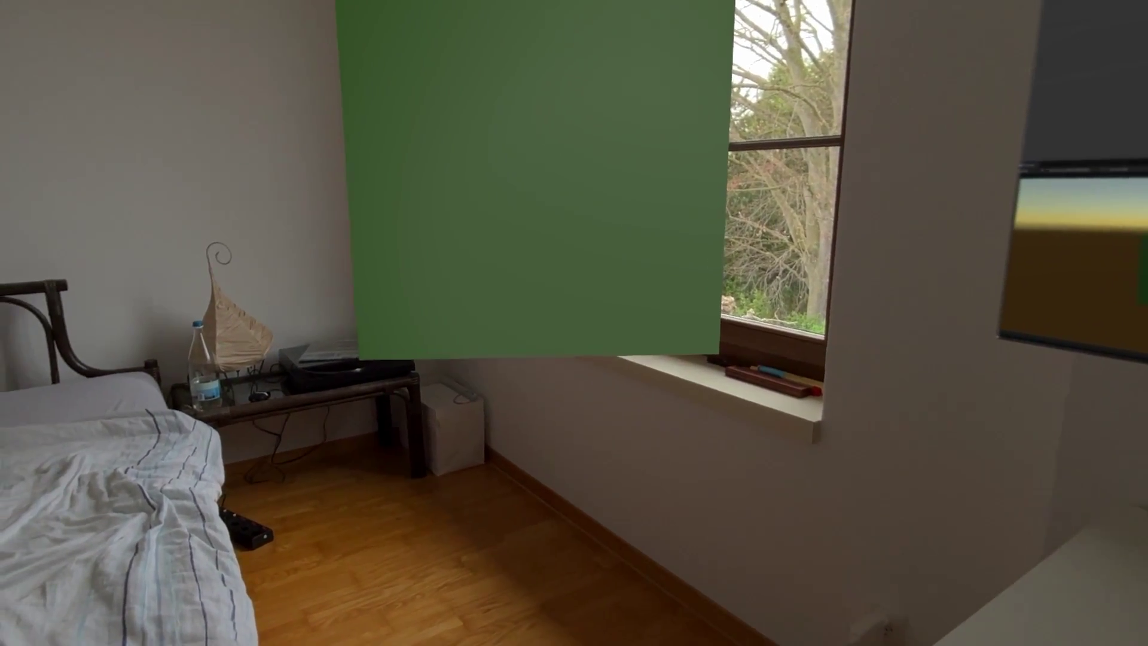
key("space")
key("space")
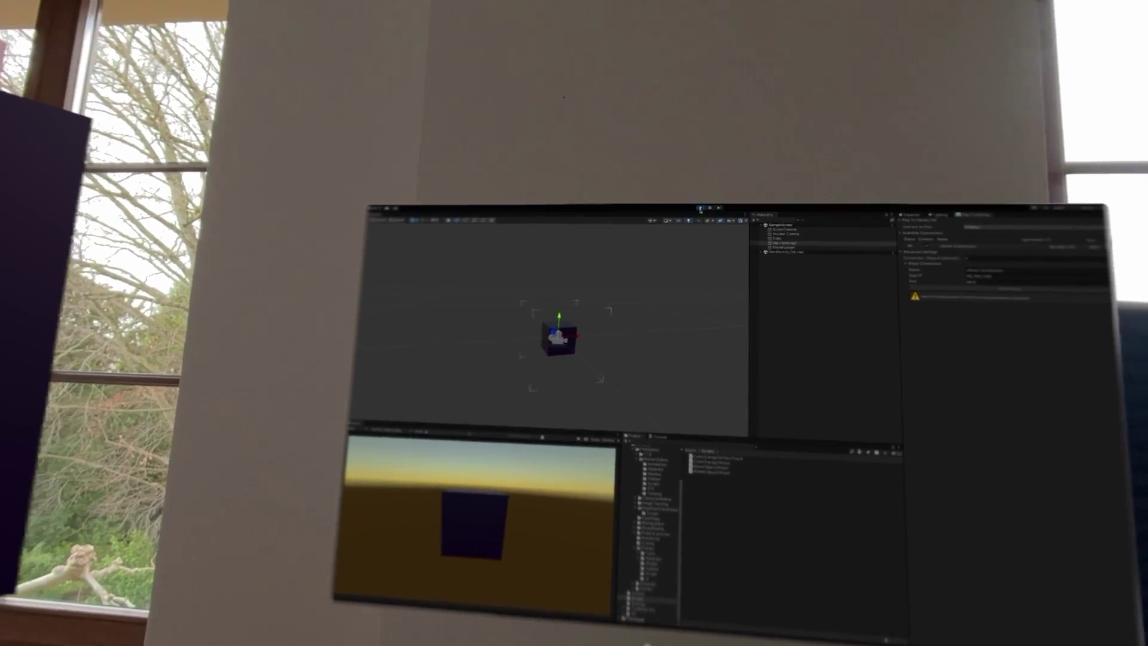
Run the scene on the Vision Pro, tap the cube to get random colours, then stop play mode.
left_click(700, 208)
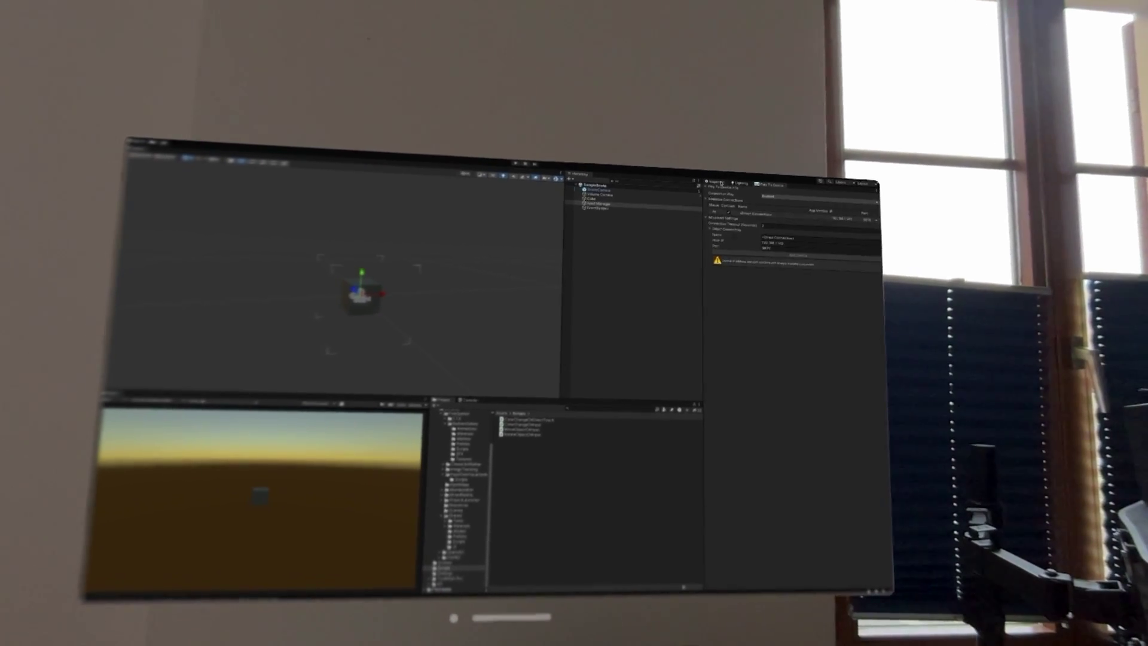
Review the Input Manager's components and the MoveObjectOnInput script code, then reselect the Input Manager.
left_click(718, 181)
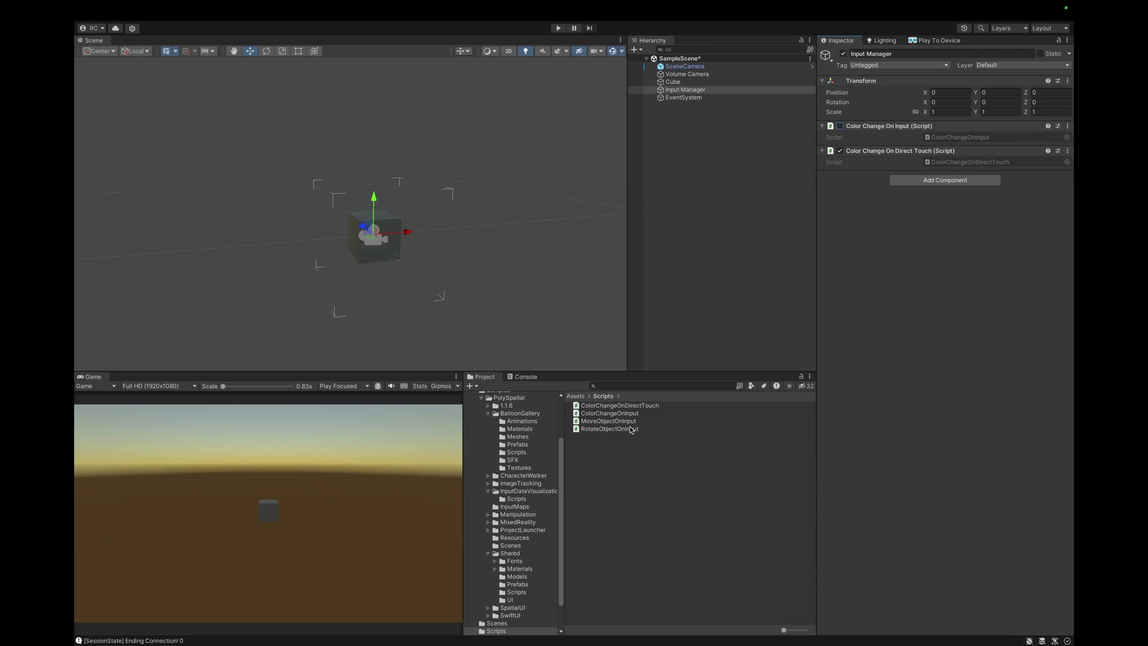
left_click(619, 421)
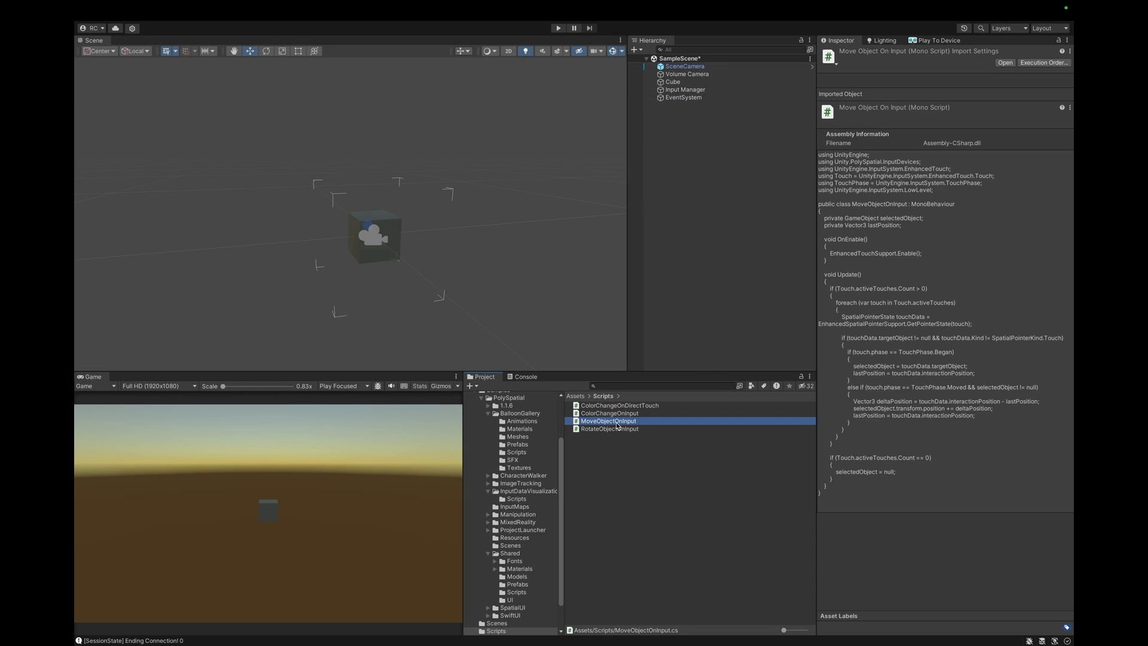
left_click(701, 91)
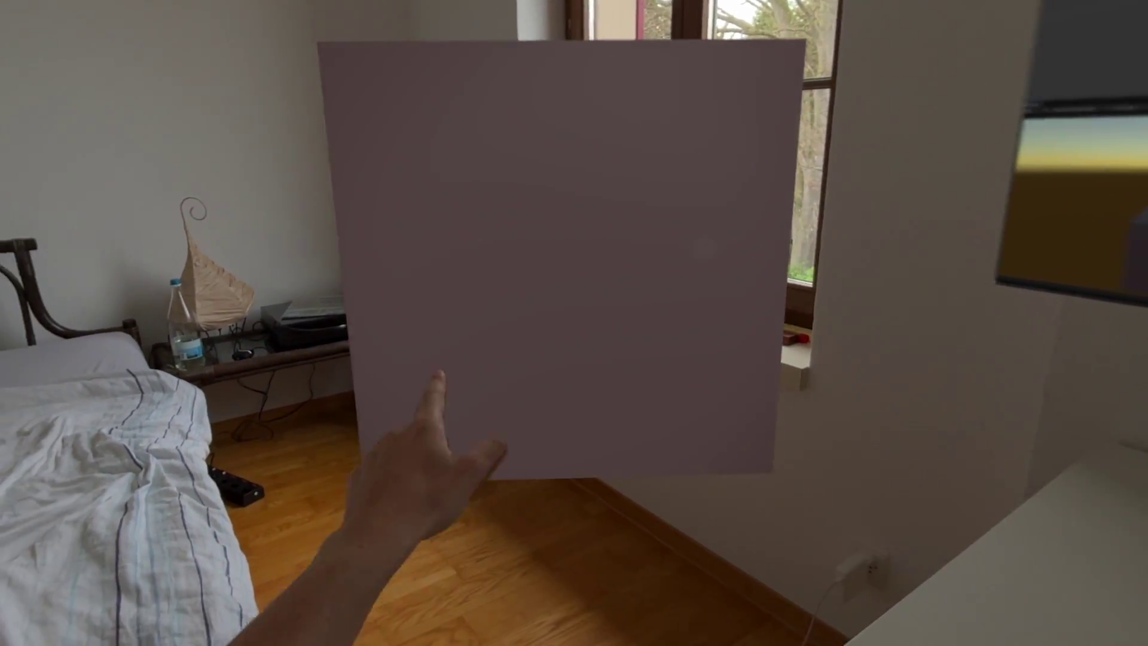
Poke the cube directly on the headset so it switches from magenta to teal.
left_click(592, 445)
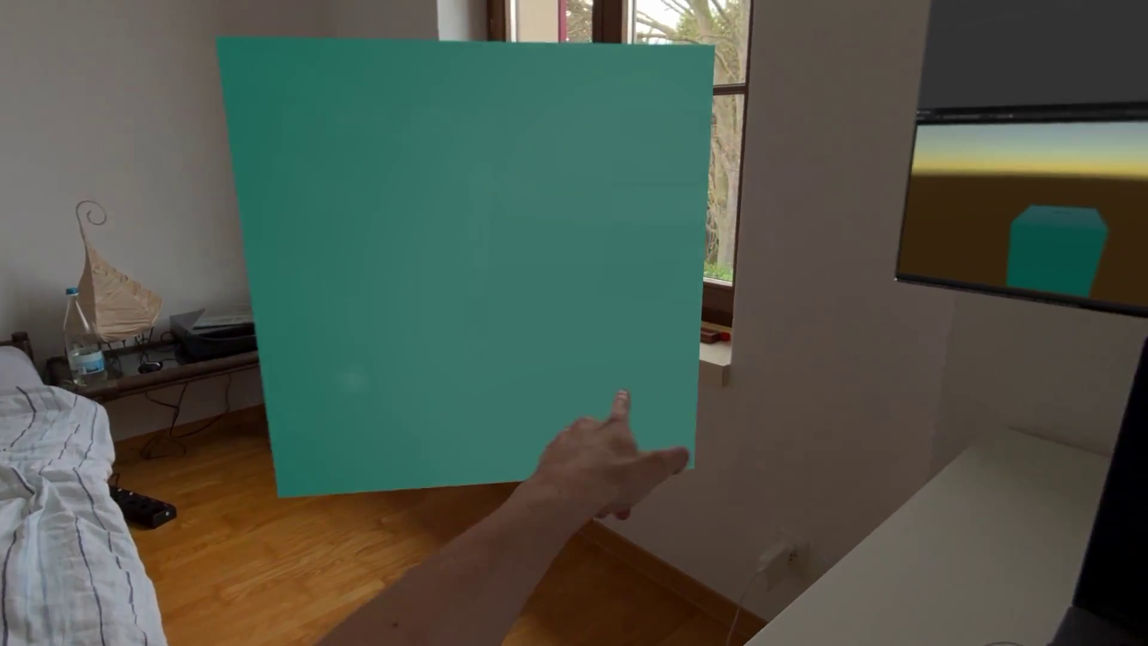